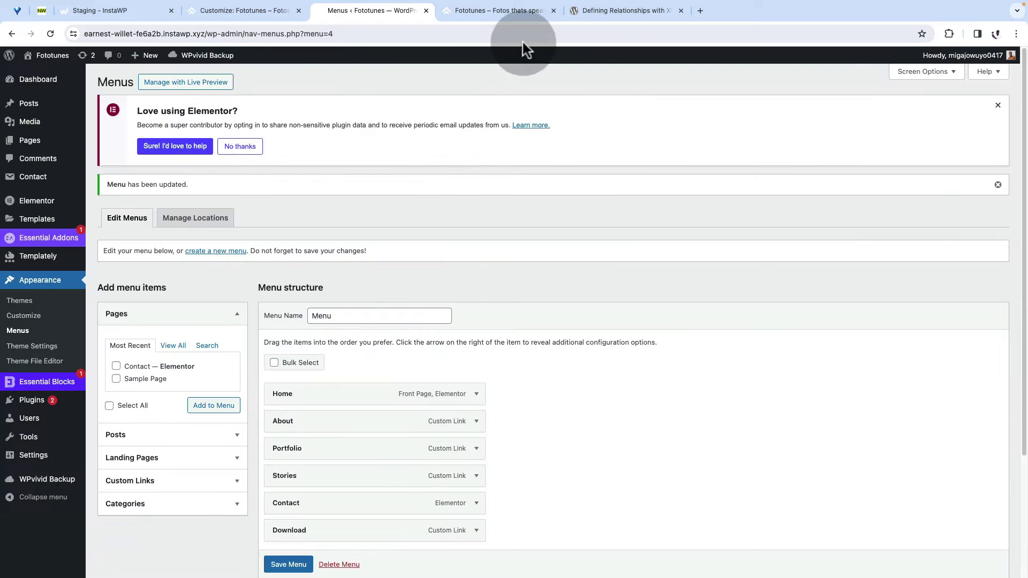
# View the styled Download button on the live site and turn off the Link Target property for menu items.
pyautogui.click(499, 10)
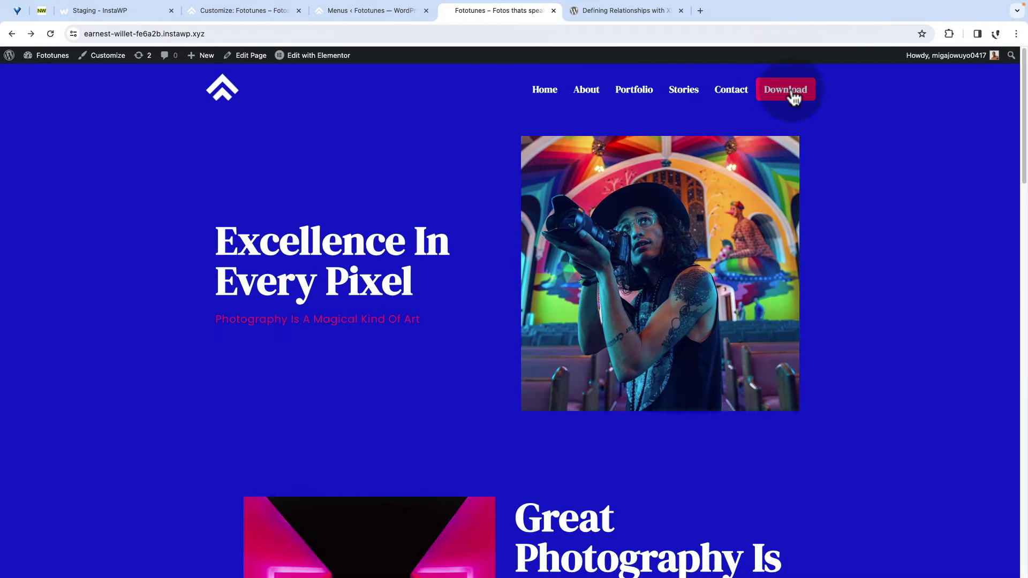
pyautogui.click(348, 11)
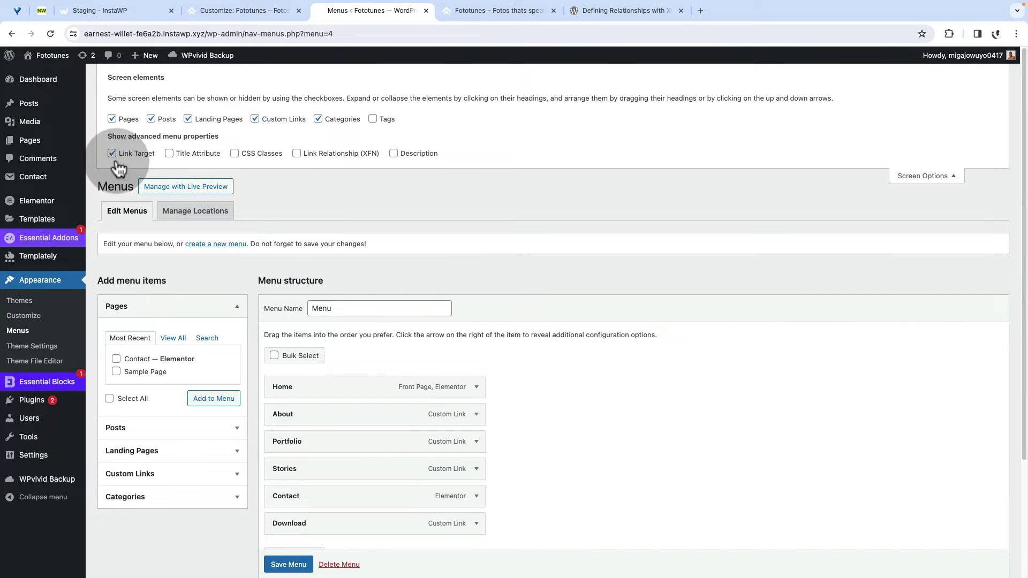
pyautogui.click(112, 154)
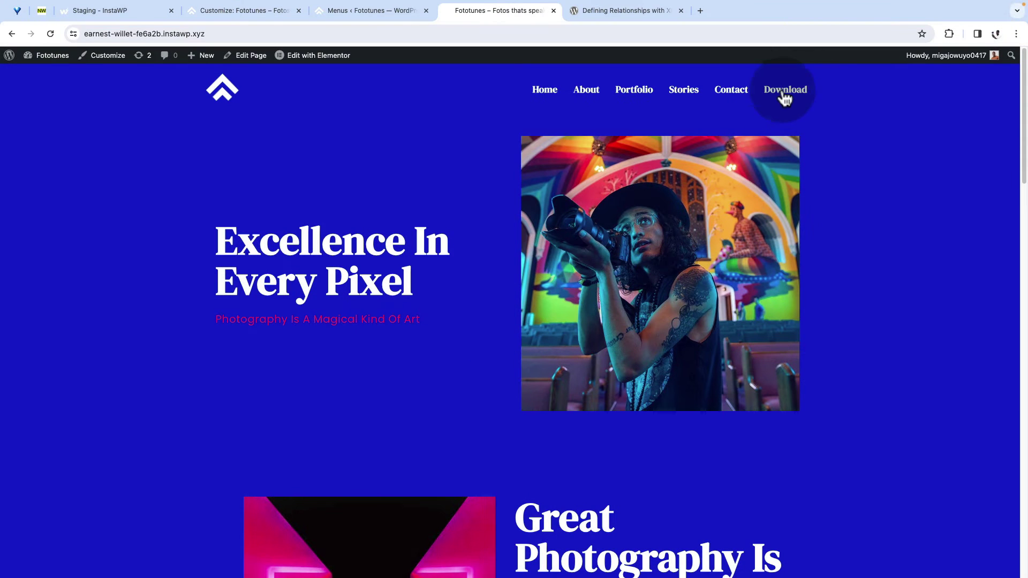
# Expand the Download item in the menu structure, check its link URL, and collapse it again.
pyautogui.click(358, 10)
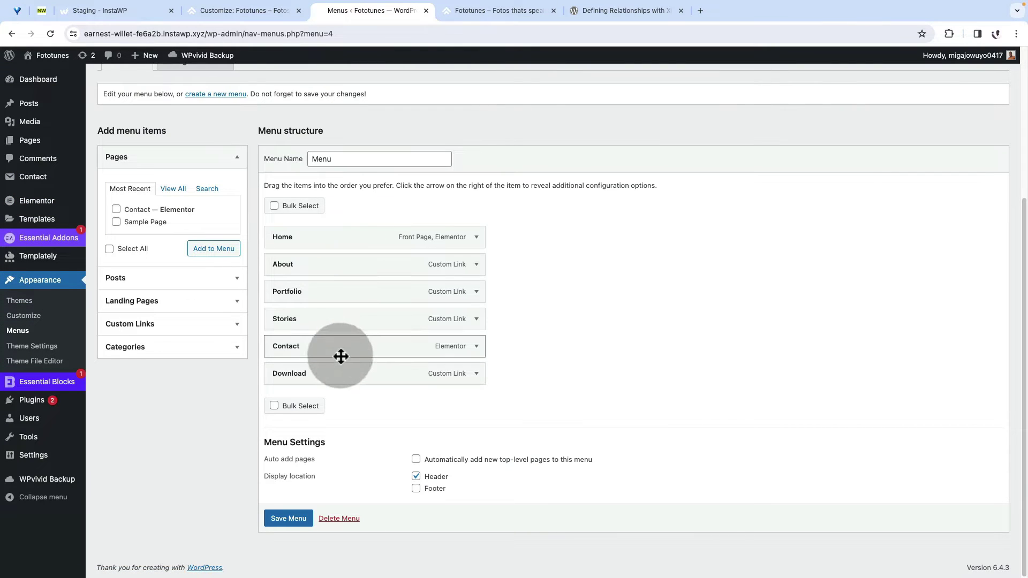
pyautogui.click(477, 374)
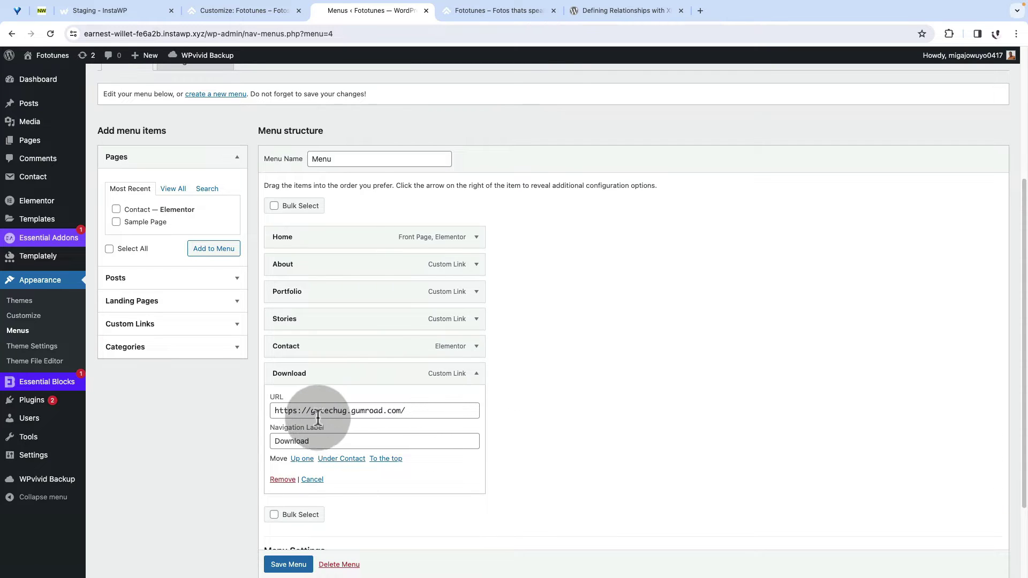
pyautogui.moveTo(270, 412); pyautogui.dragTo(423, 410)
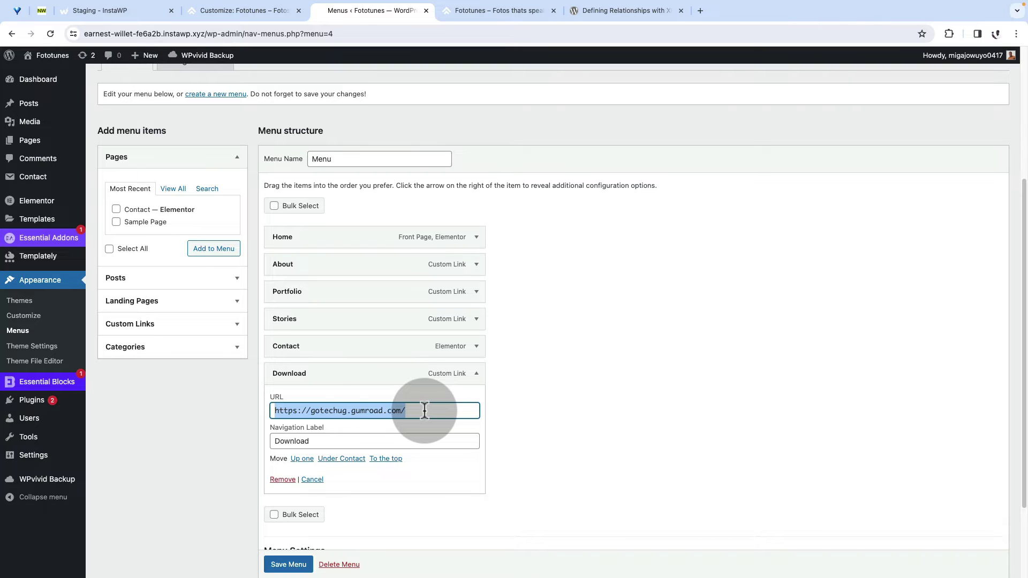
pyautogui.click(424, 410)
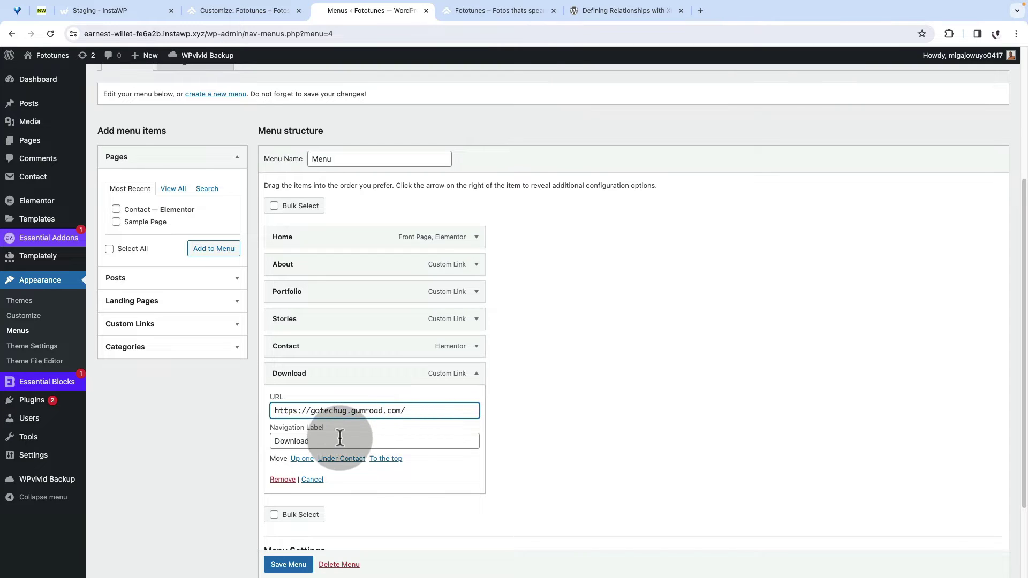
pyautogui.click(472, 380)
pyautogui.click(289, 518)
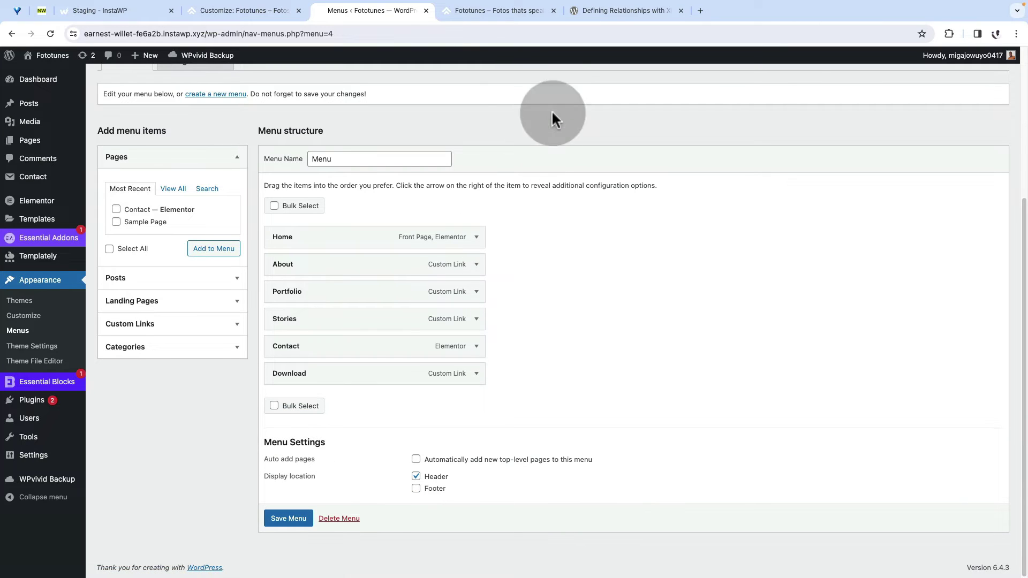
# Test how the Download navigation link opens from the live site, returning to the home page after each try.
pyautogui.click(506, 9)
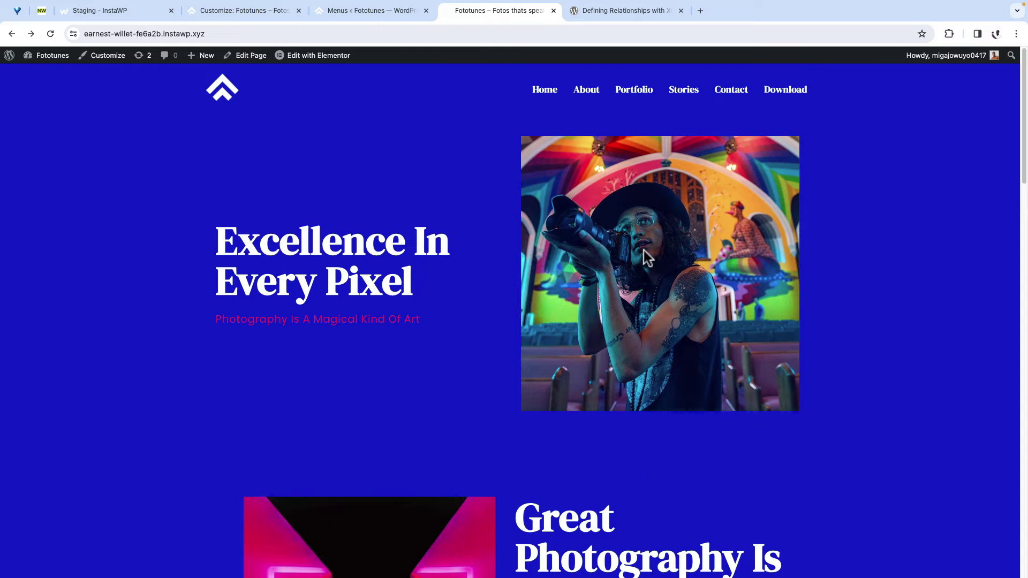
pyautogui.click(791, 96)
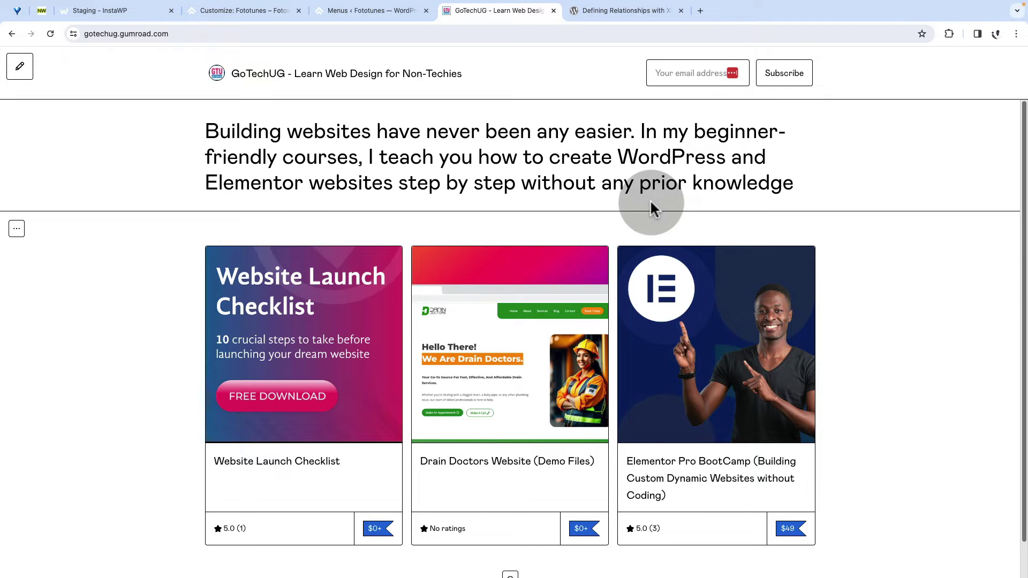
pyautogui.click(13, 35)
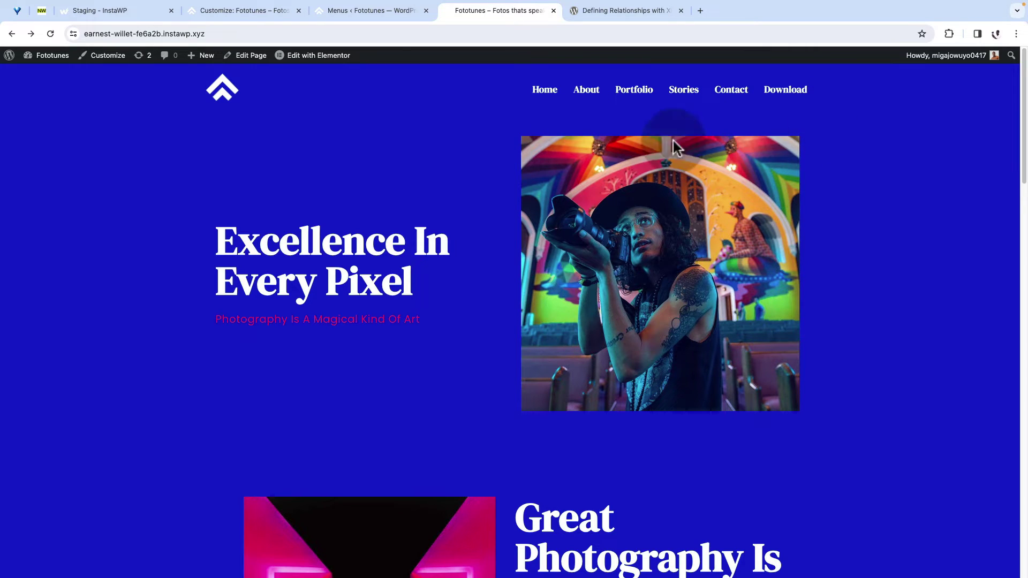
pyautogui.click(367, 12)
pyautogui.scroll(-4, 544, 436)
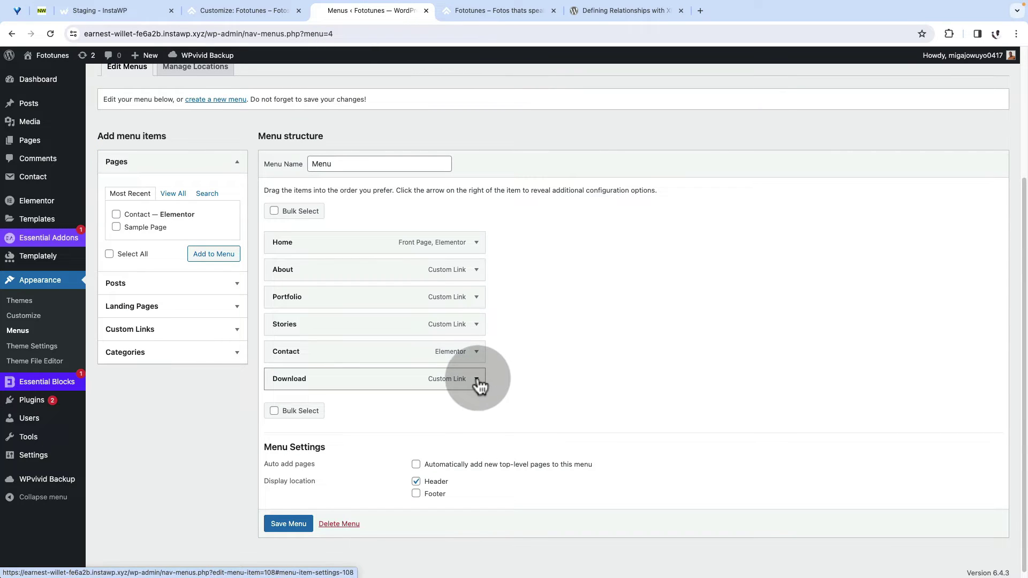
pyautogui.click(498, 12)
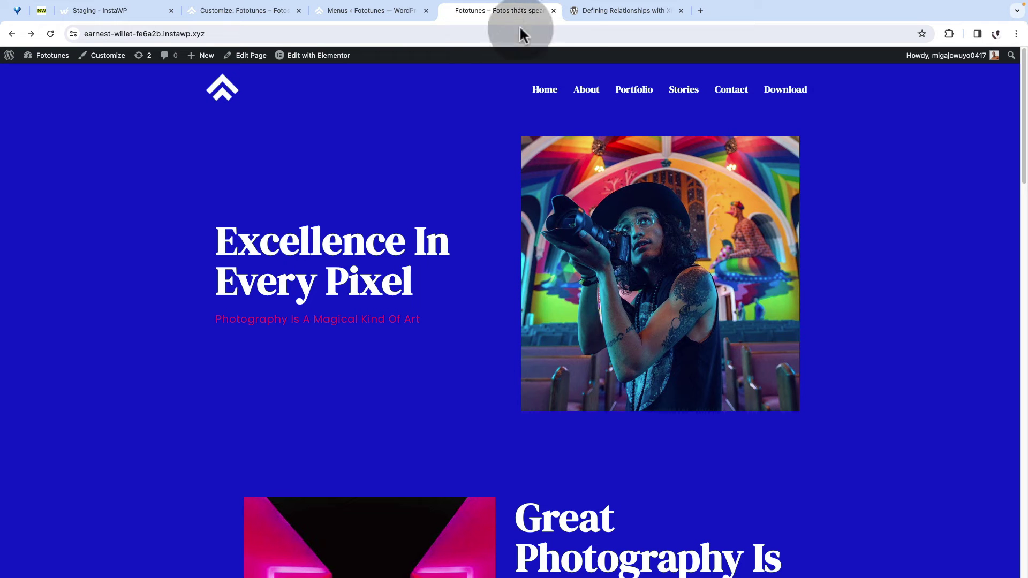
pyautogui.click(803, 94)
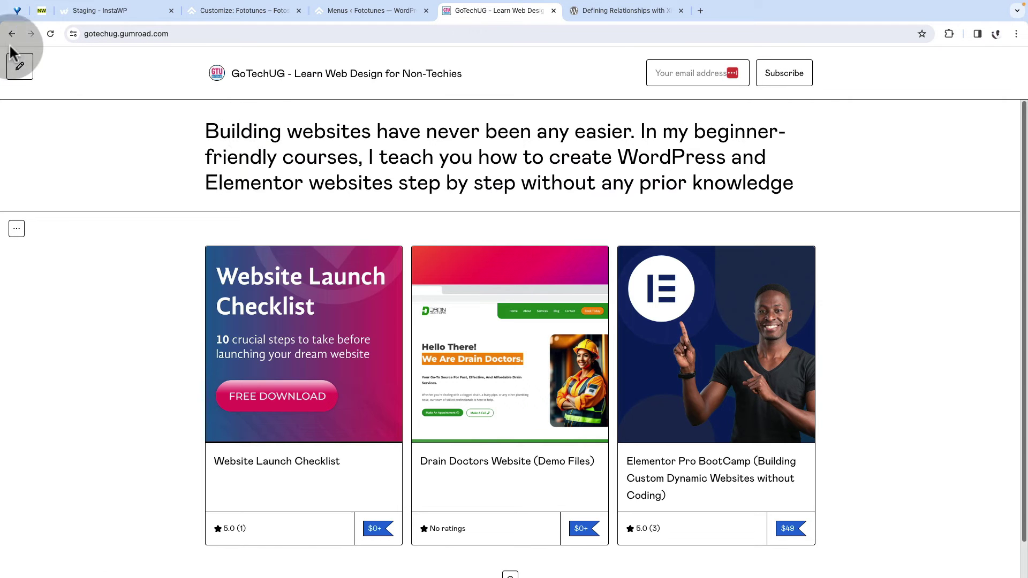
pyautogui.click(12, 33)
# Enable the Link Target advanced property for menu items in the menu editor's screen options.
pyautogui.click(327, 12)
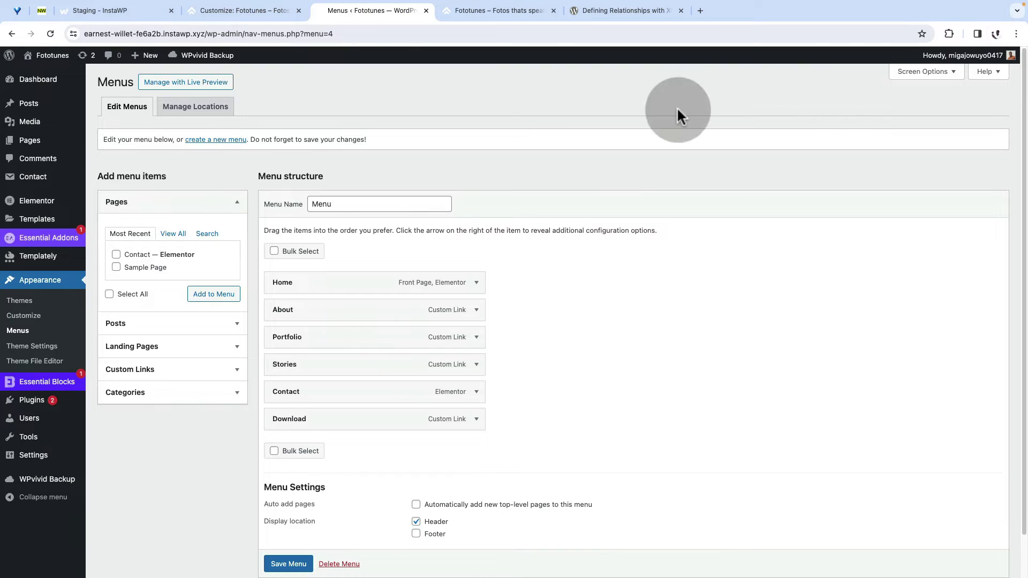
pyautogui.click(955, 76)
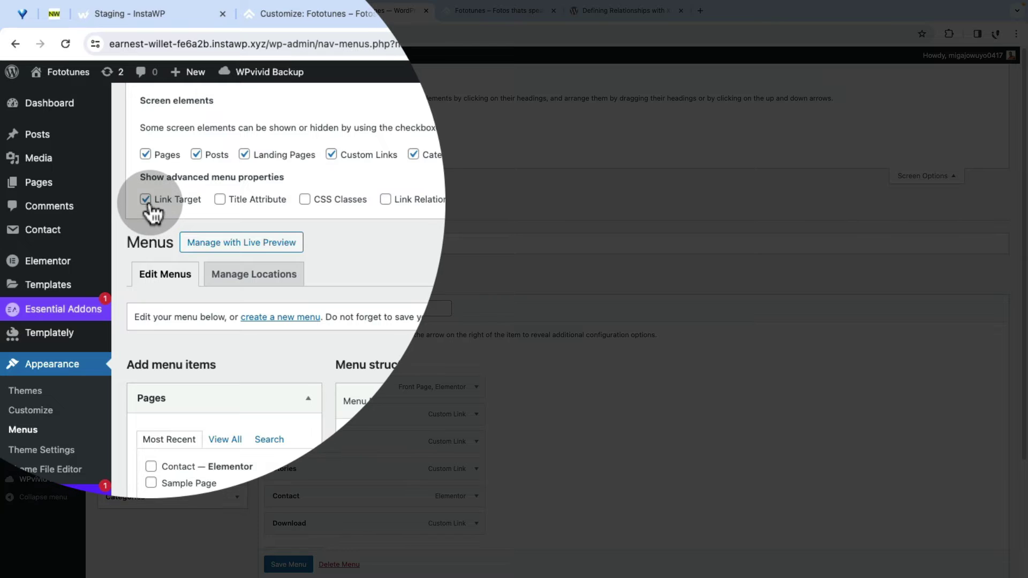
pyautogui.click(112, 154)
pyautogui.click(112, 154)
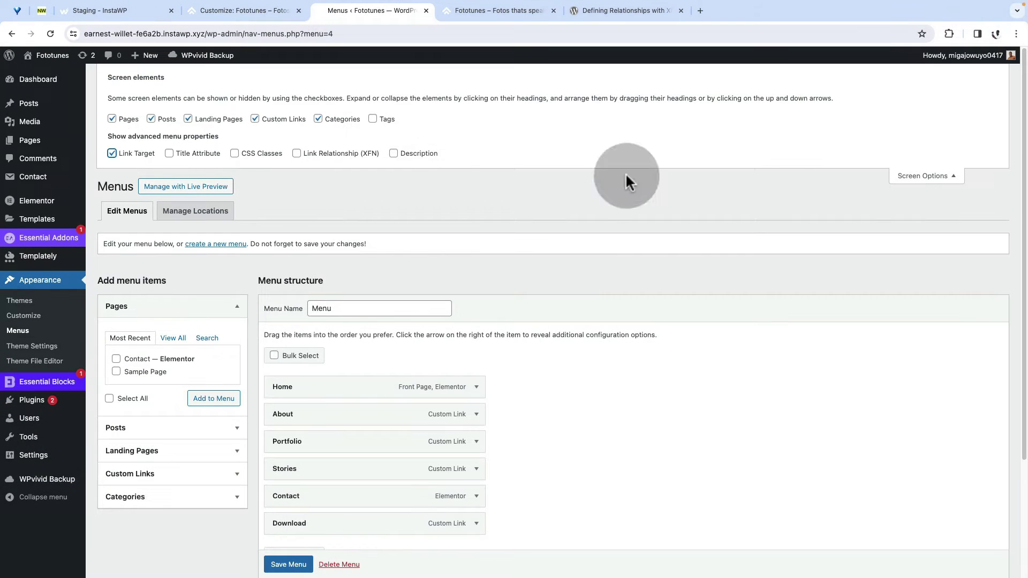
pyautogui.click(958, 180)
pyautogui.click(285, 567)
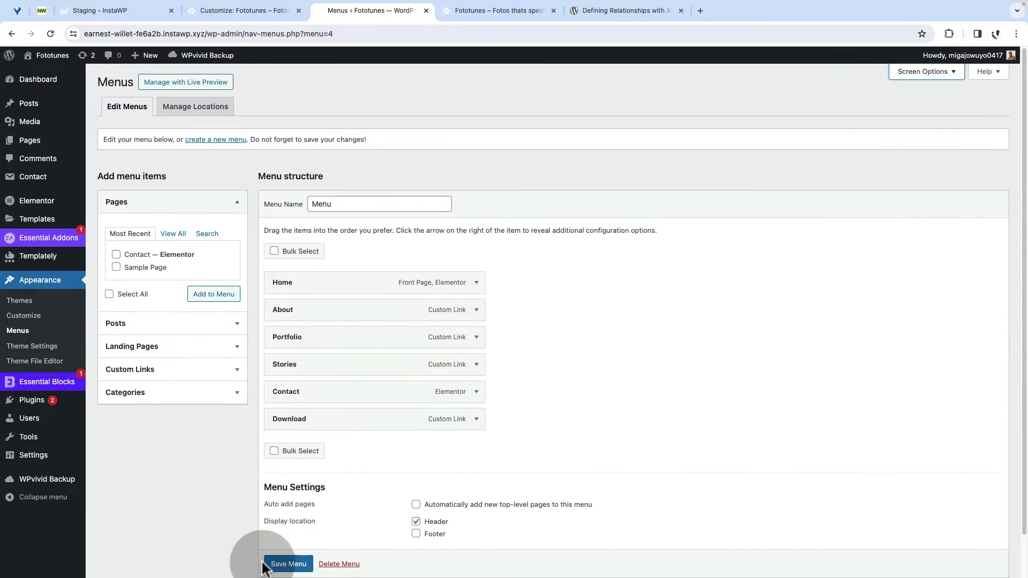
# Expand the Download menu item and check its option for opening the link in a new tab.
pyautogui.click(476, 419)
pyautogui.scroll(-2, 582, 438)
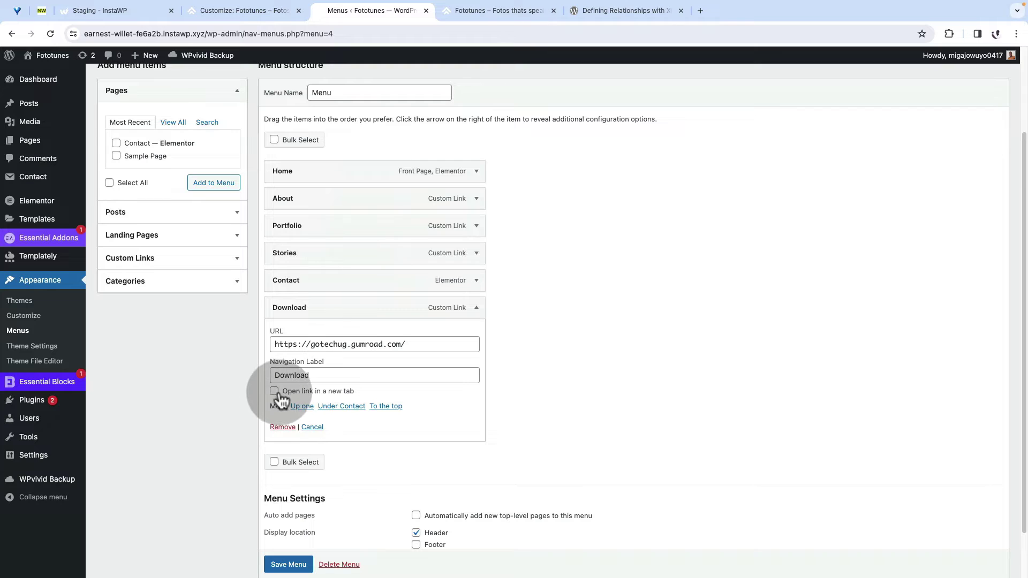
pyautogui.scroll(2, 667, 381)
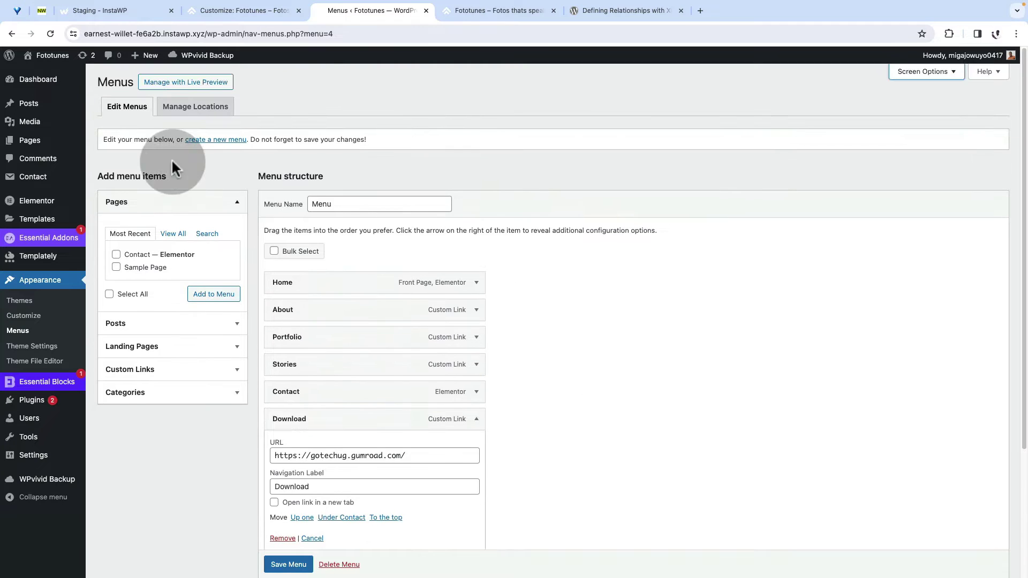
# Turn the Link Target property off and back on to compare the options offered in the Download item.
pyautogui.click(936, 74)
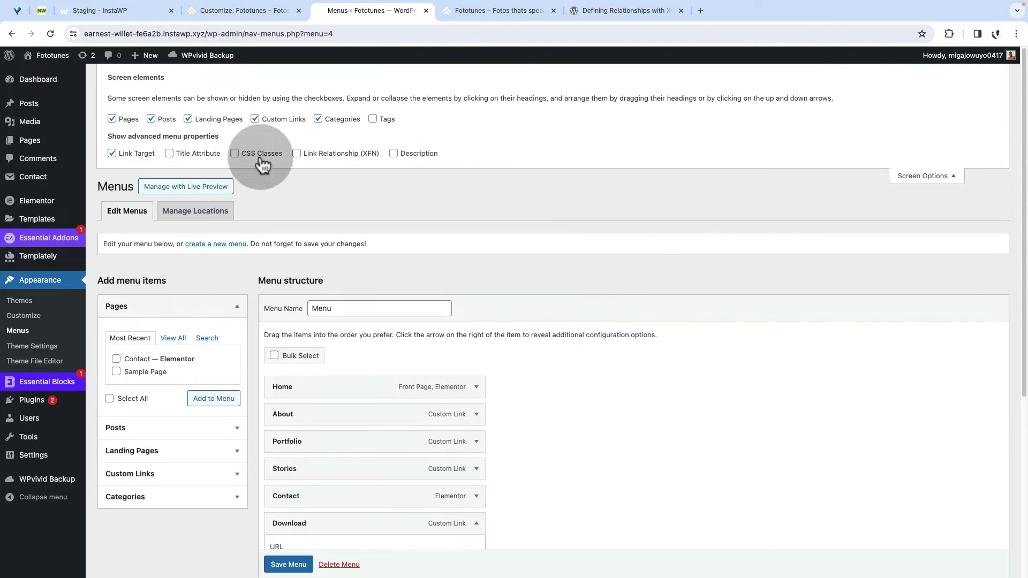
pyautogui.click(137, 158)
pyautogui.scroll(-5, 673, 342)
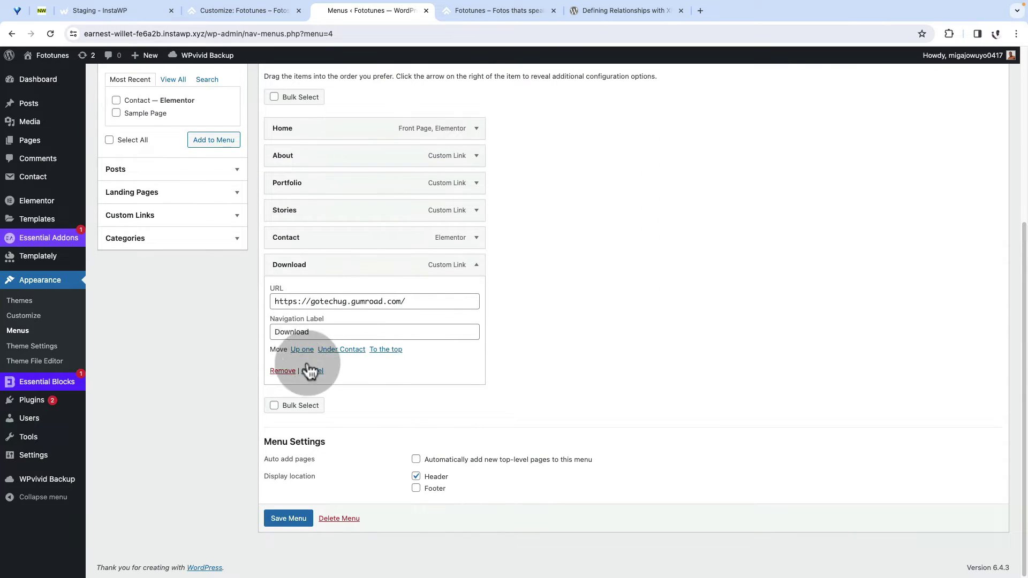
pyautogui.scroll(5, 679, 301)
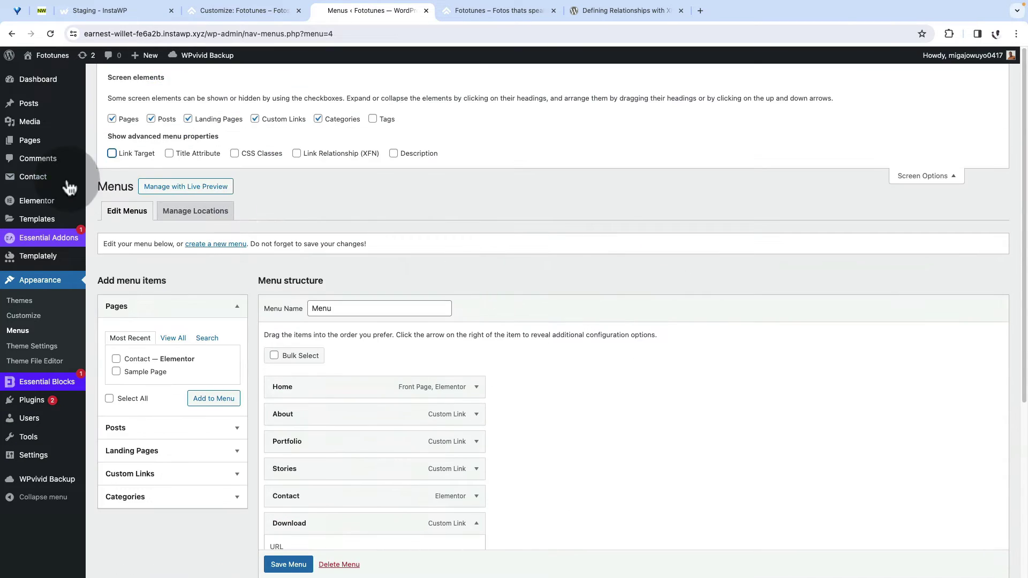
pyautogui.click(112, 153)
# Set the Download menu item to open its link in a new tab and save the menu.
pyautogui.scroll(-4, 654, 367)
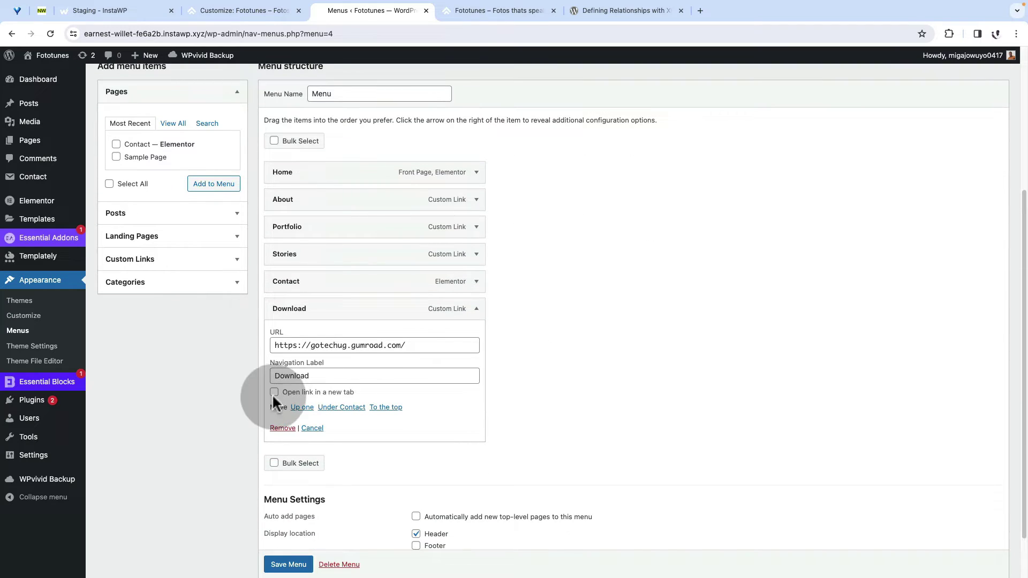
pyautogui.click(275, 392)
pyautogui.scroll(-1, 294, 564)
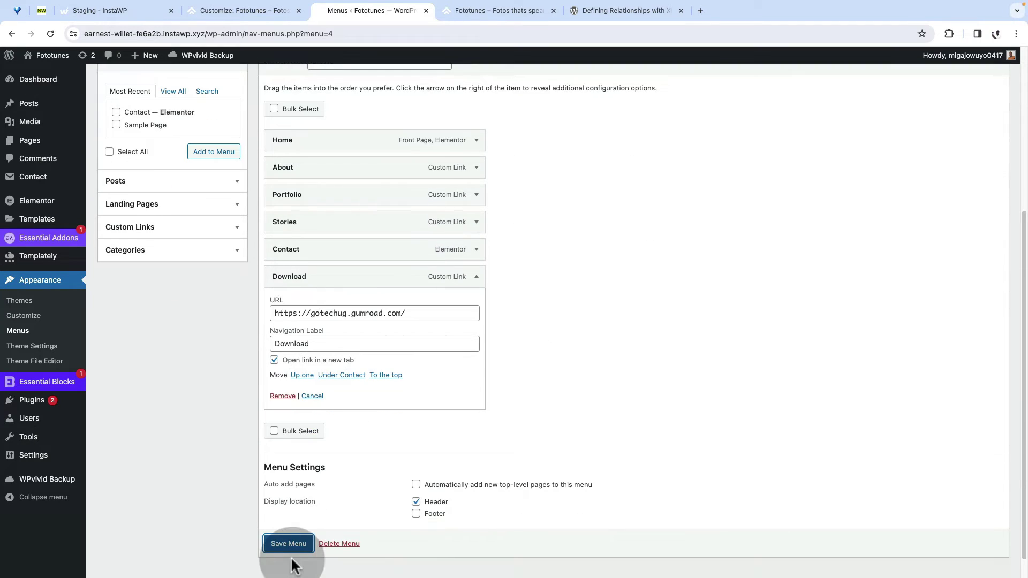
pyautogui.click(291, 549)
# Reload the live site, test the Download link's new-tab behaviour, and close the opened tab.
pyautogui.click(478, 11)
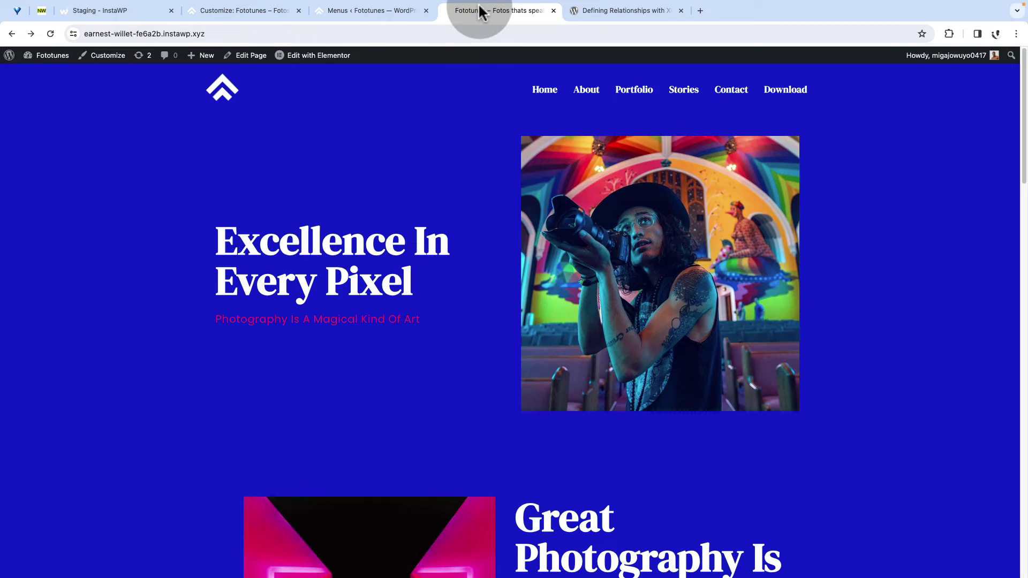
pyautogui.click(50, 33)
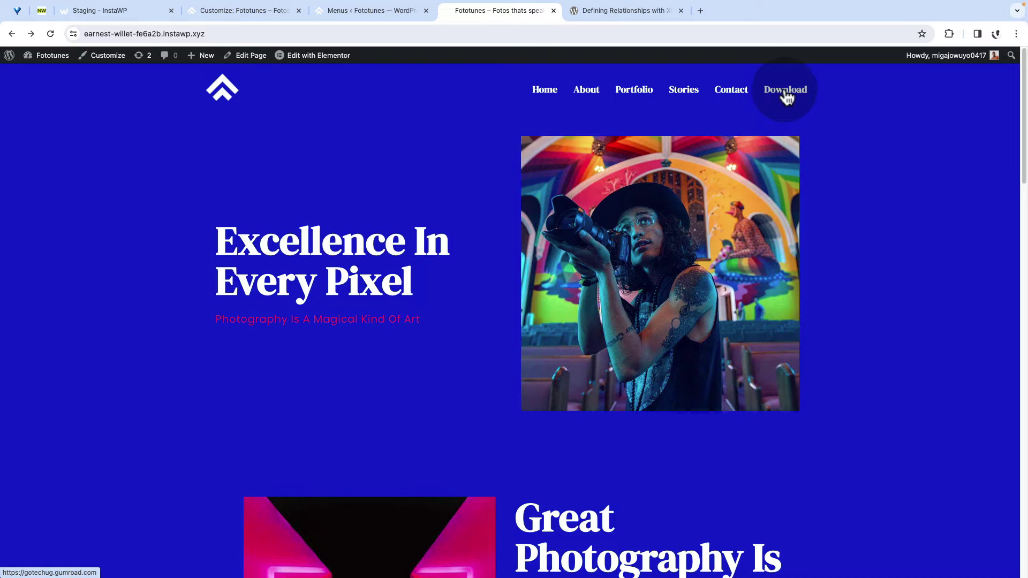
pyautogui.click(787, 98)
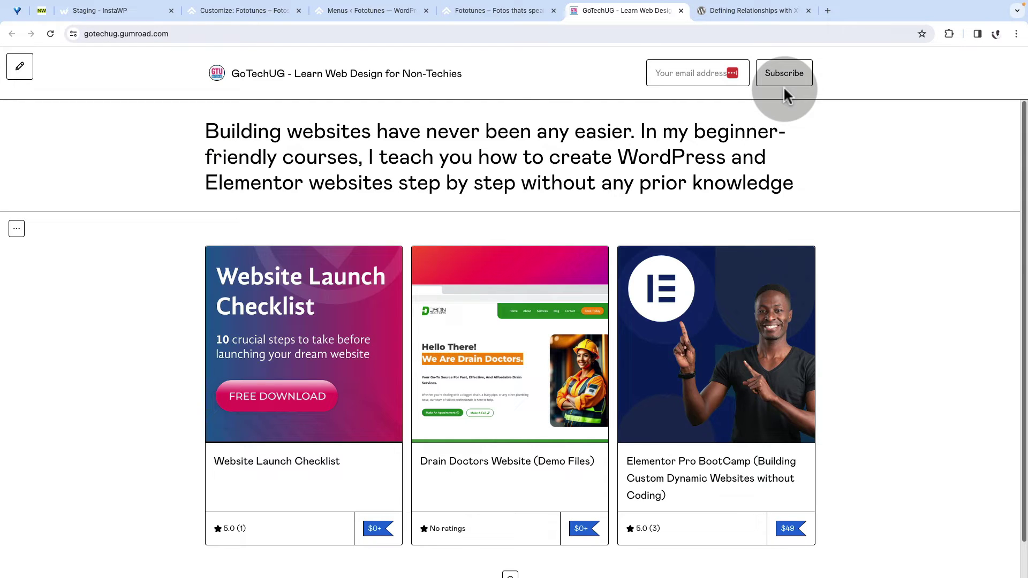
pyautogui.click(680, 10)
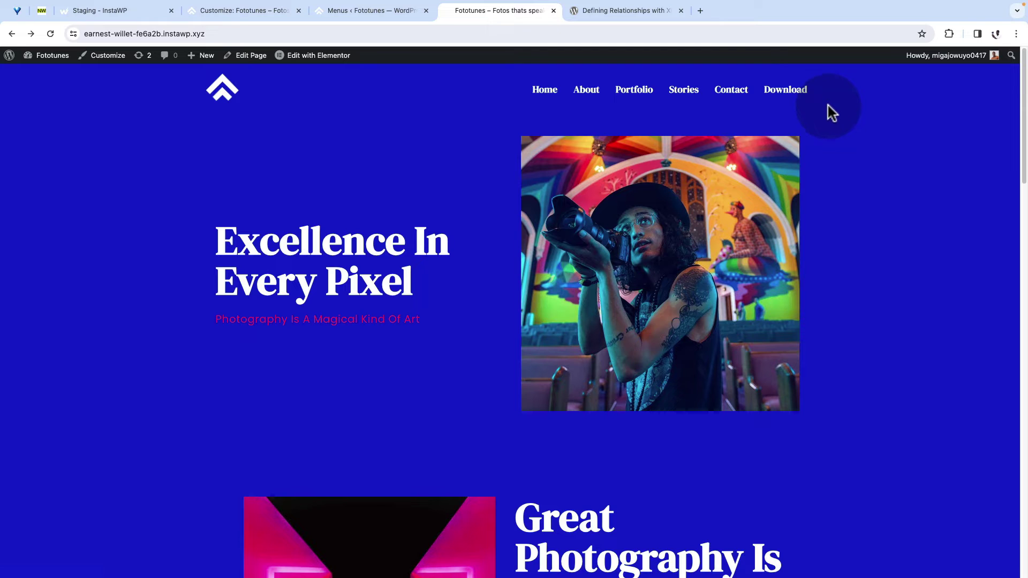
# Inspect the live page in desktop view and select the Download link's parent list element, menu-item-108.
pyautogui.rightClick(869, 336)
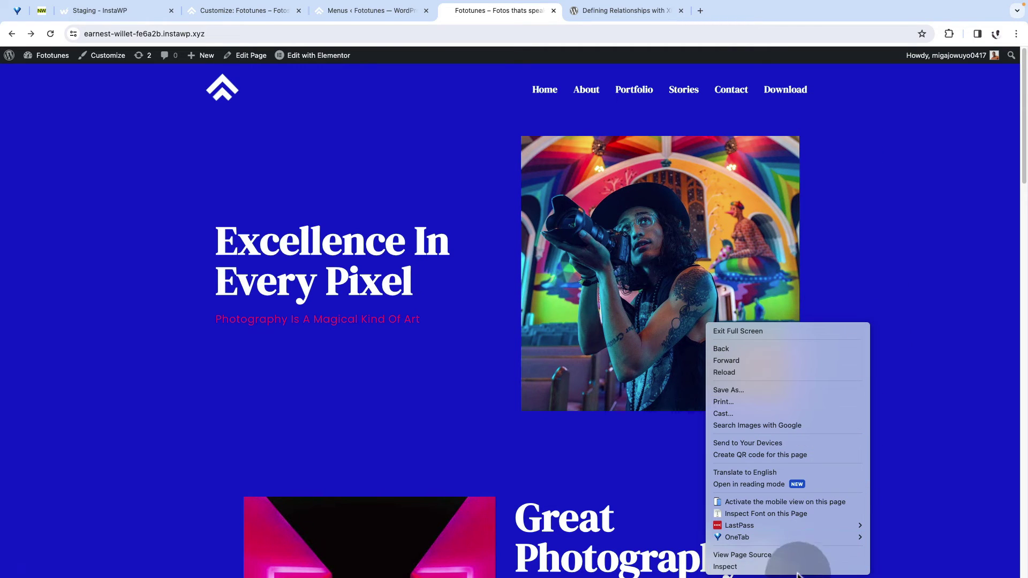
pyautogui.click(782, 566)
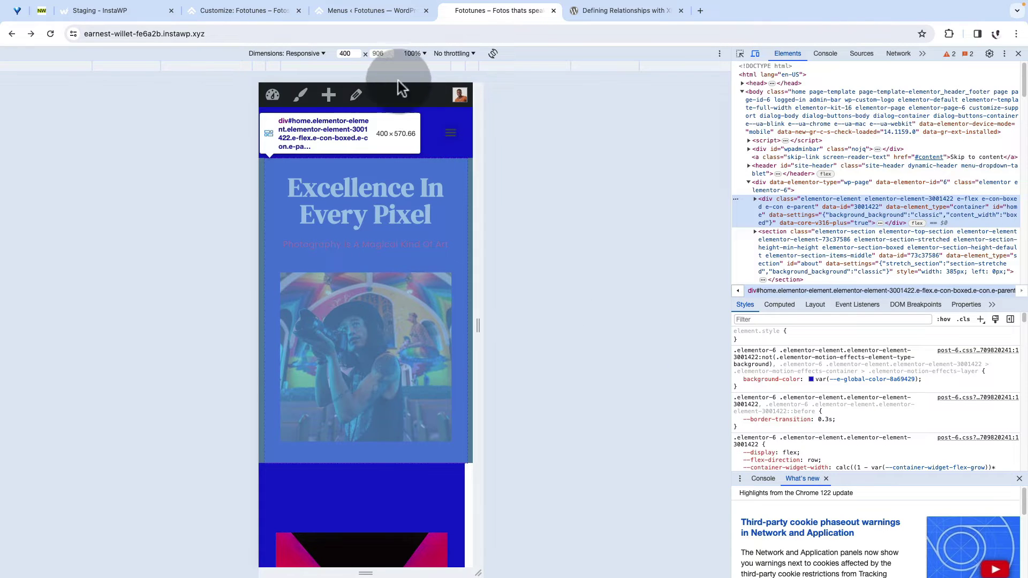
pyautogui.click(755, 54)
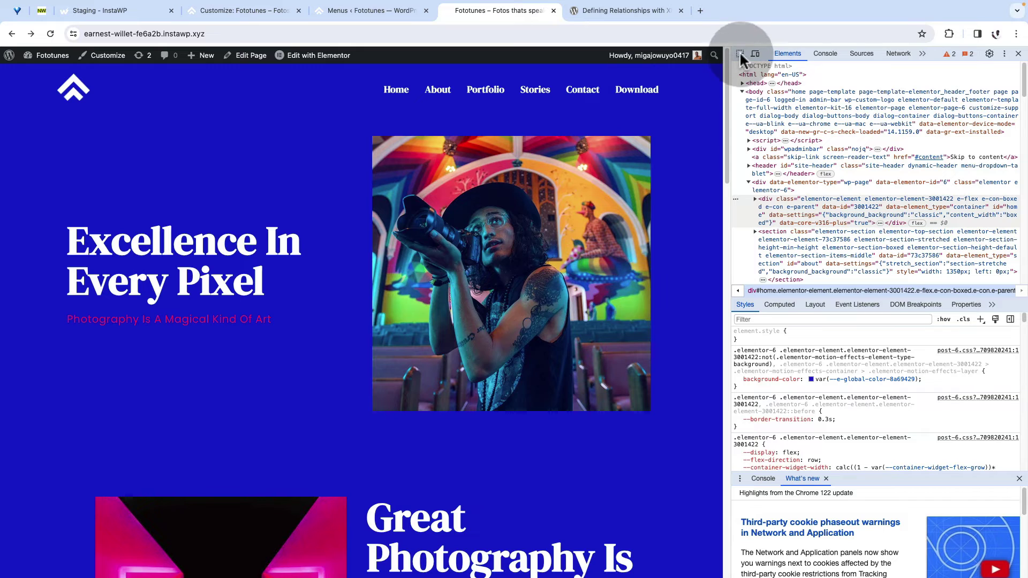
pyautogui.click(740, 53)
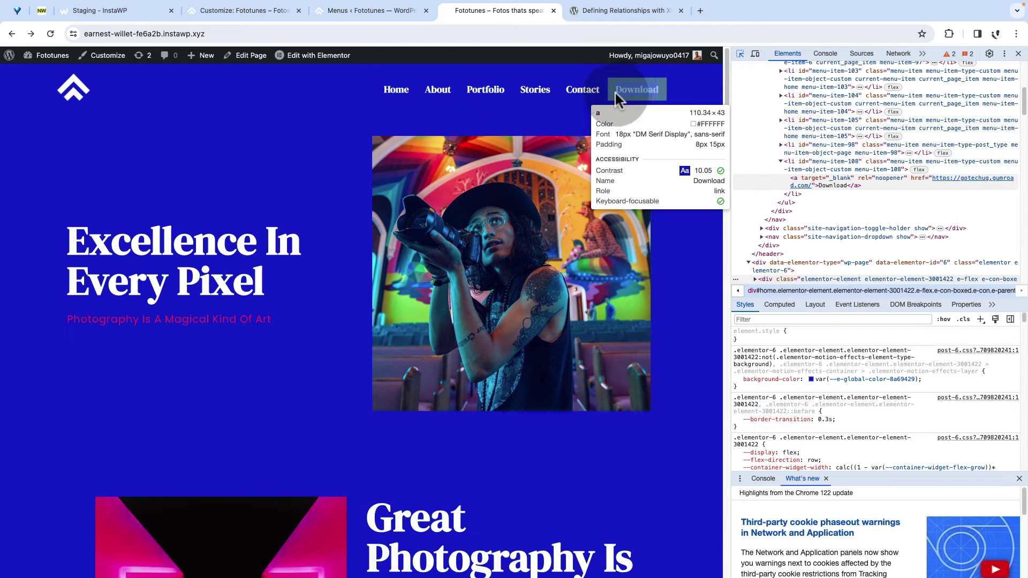
pyautogui.click(610, 90)
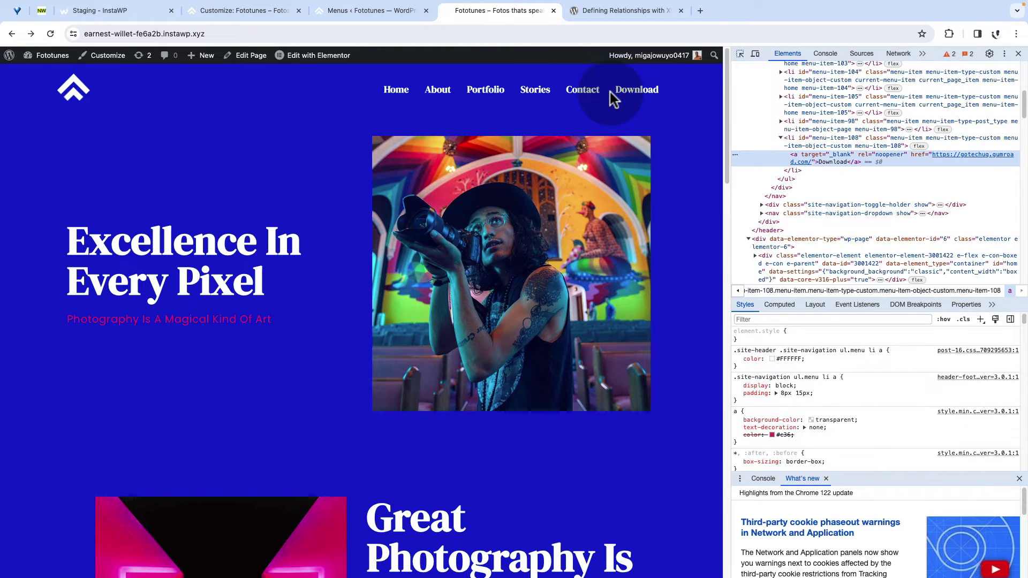
pyautogui.click(814, 138)
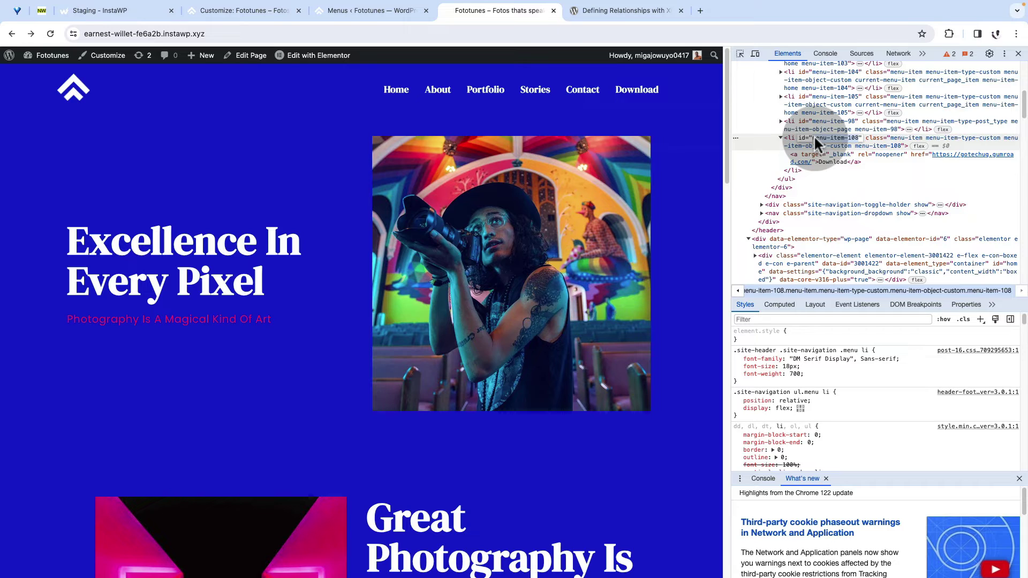
# Examine the Download list element's menu-item-108 id in the page code and close the developer tools.
pyautogui.click(863, 135)
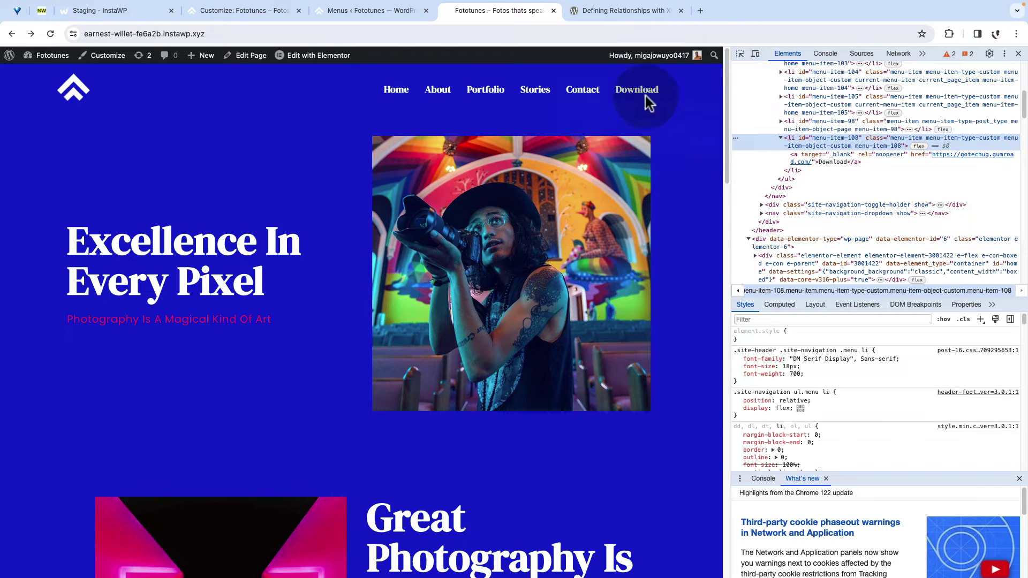
pyautogui.click(741, 54)
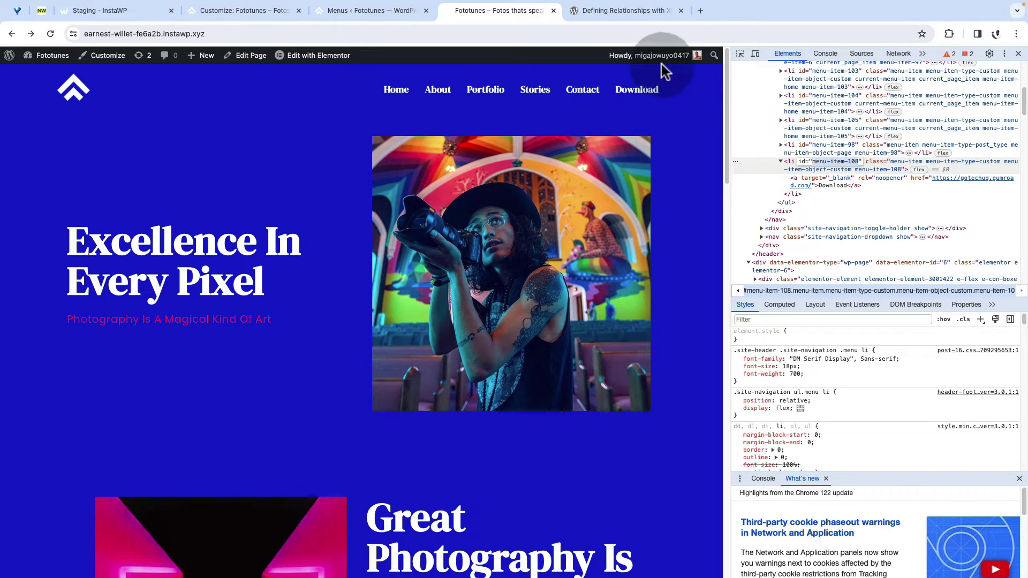
pyautogui.click(1018, 53)
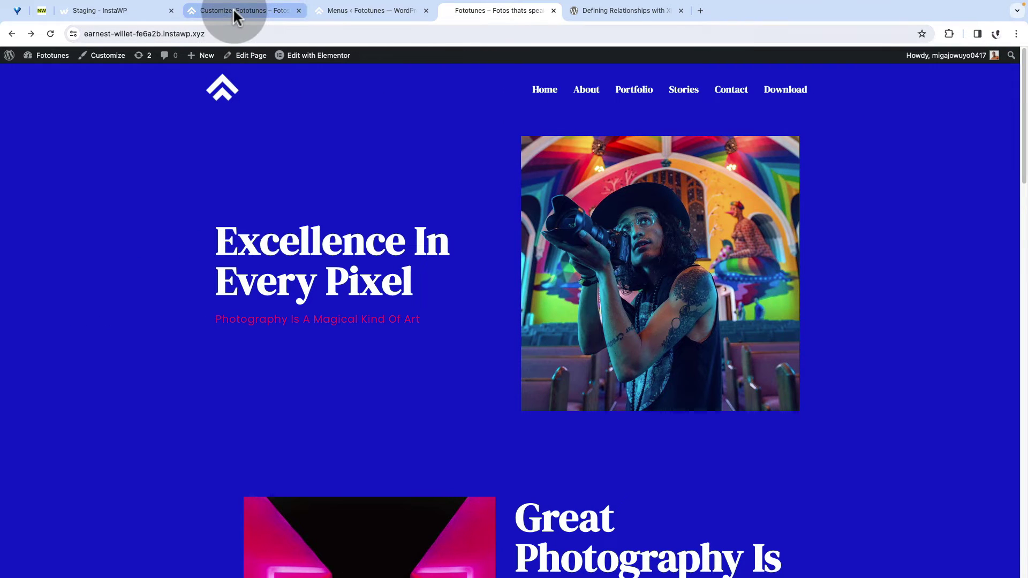
# In the menu editor, expand the Download item and enable the CSS Classes advanced menu property.
pyautogui.click(346, 17)
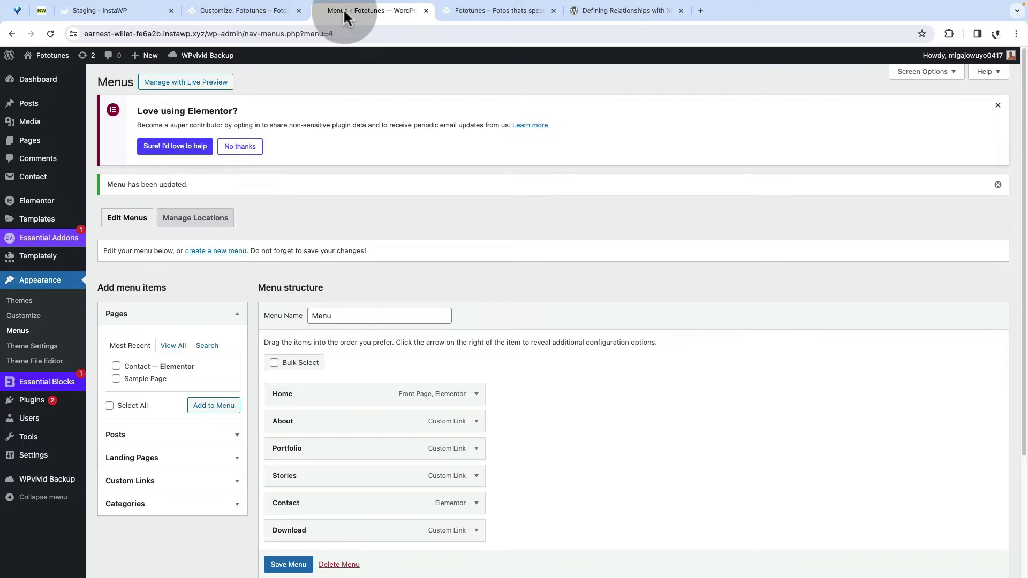
pyautogui.scroll(-3, 643, 321)
pyautogui.click(476, 397)
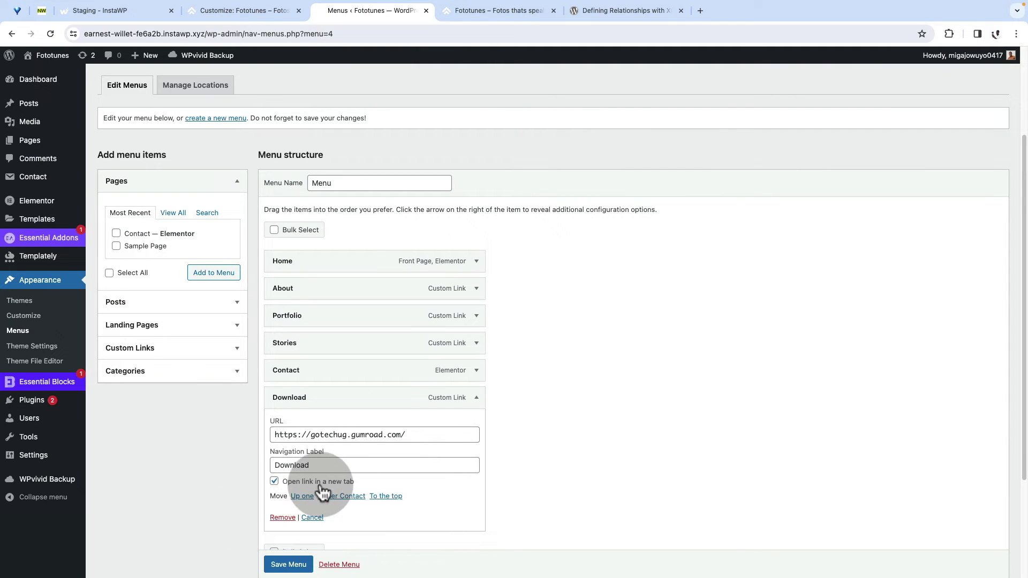
pyautogui.press('Return')
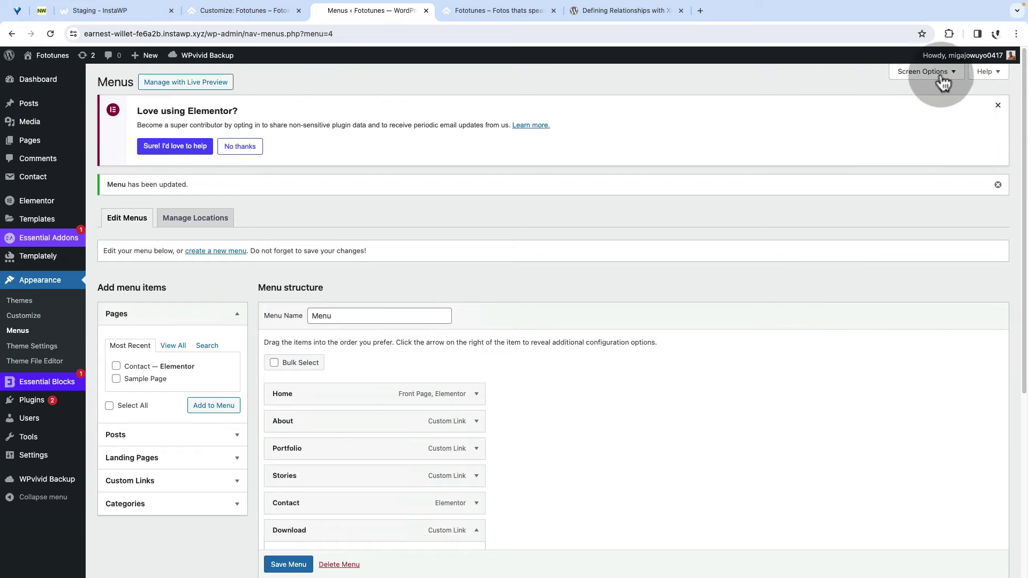
pyautogui.click(941, 76)
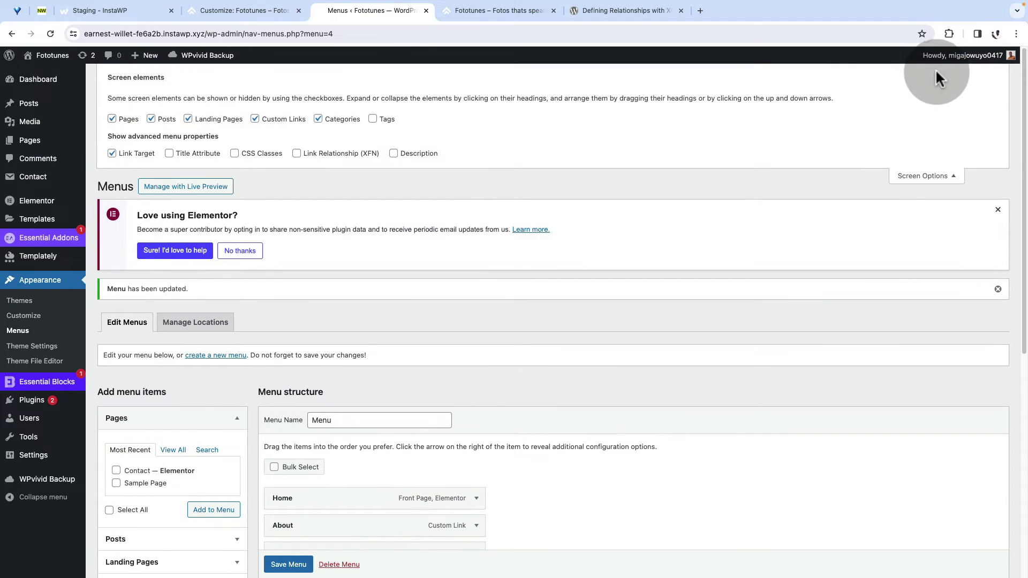
pyautogui.click(235, 155)
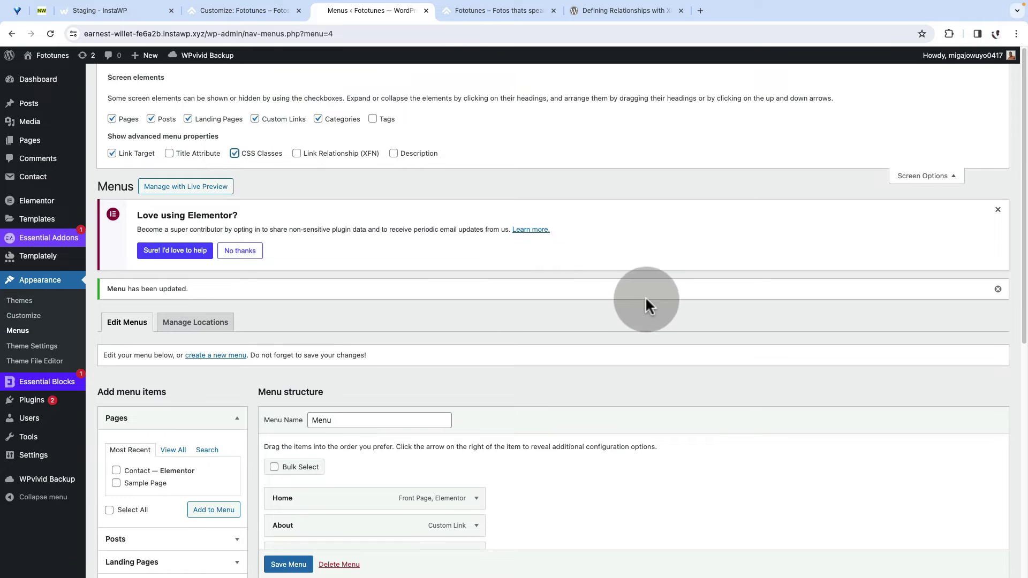
pyautogui.scroll(-8, 647, 300)
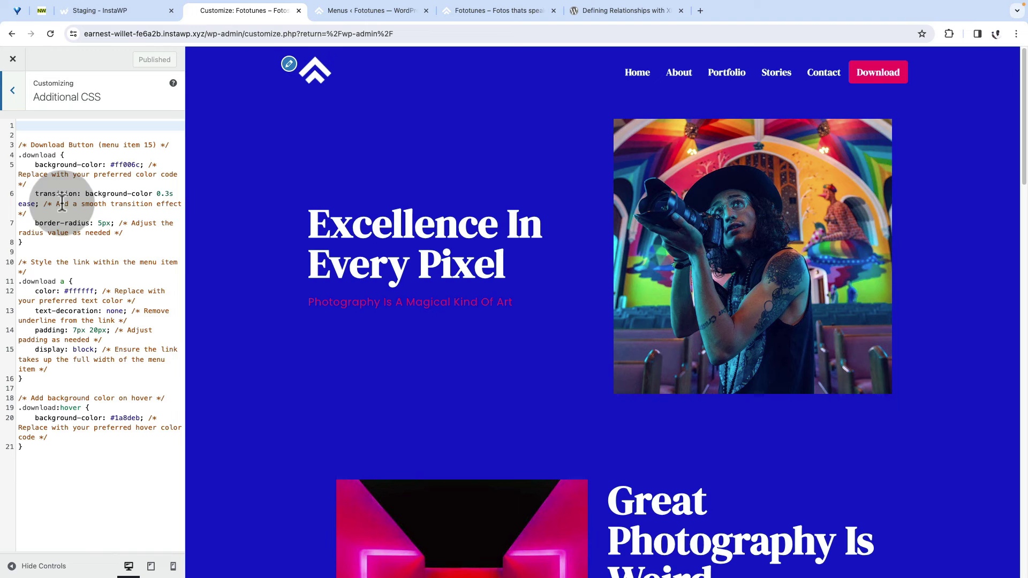
# Review the site's Additional CSS, examining the .download, .download a and .download:hover rules and their colours.
pyautogui.click(241, 11)
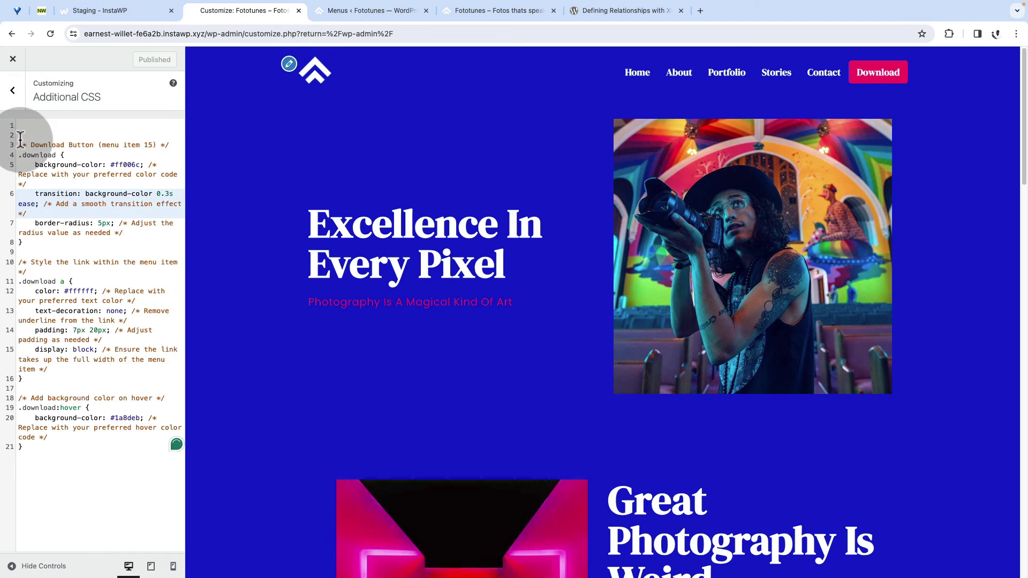
pyautogui.moveTo(20, 140); pyautogui.dragTo(104, 471)
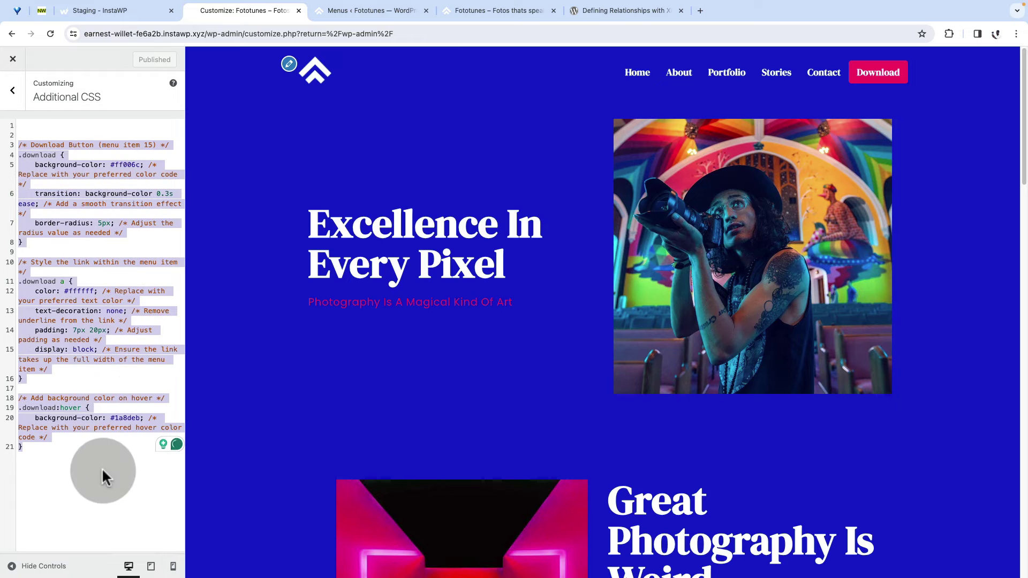
pyautogui.click(60, 174)
pyautogui.doubleClick(23, 155)
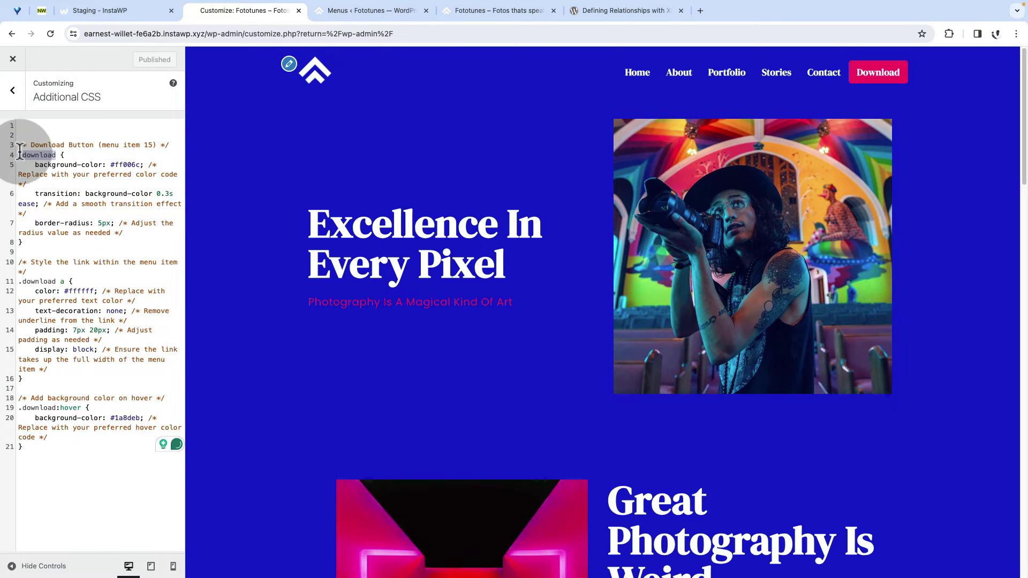
pyautogui.moveTo(55, 281); pyautogui.dragTo(18, 281)
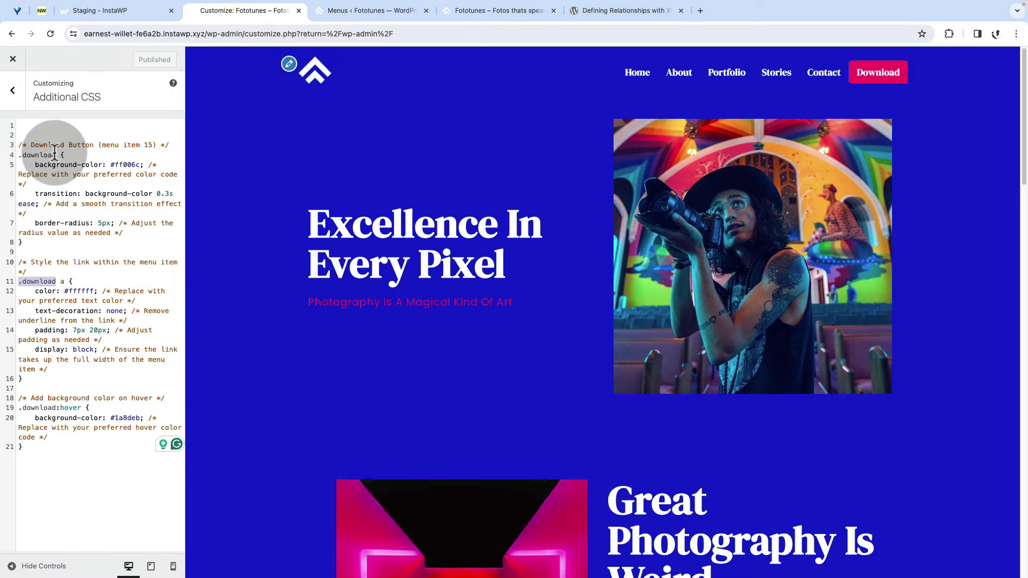
pyautogui.moveTo(110, 164); pyautogui.dragTo(156, 164)
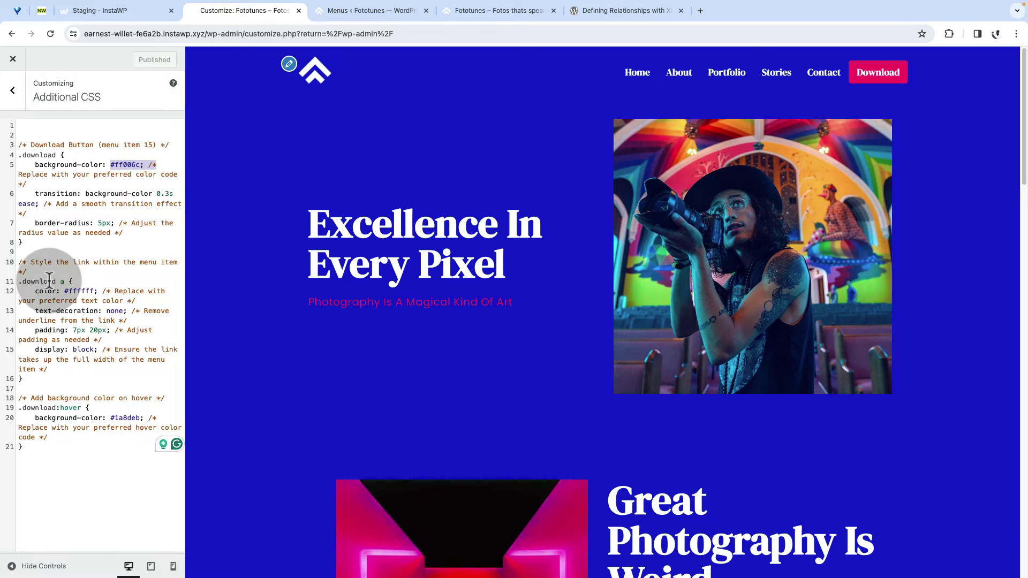
pyautogui.moveTo(60, 281)
pyautogui.mouseDown()
pyautogui.moveTo(79, 294)
pyautogui.moveTo(122, 292)
pyautogui.mouseUp()
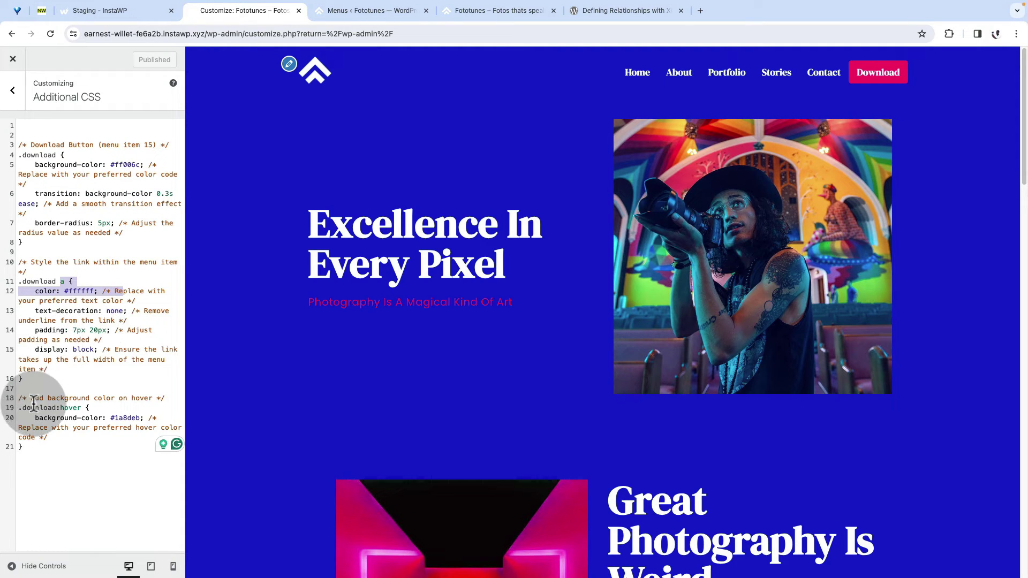
pyautogui.moveTo(24, 408); pyautogui.dragTo(85, 409)
pyautogui.click(76, 174)
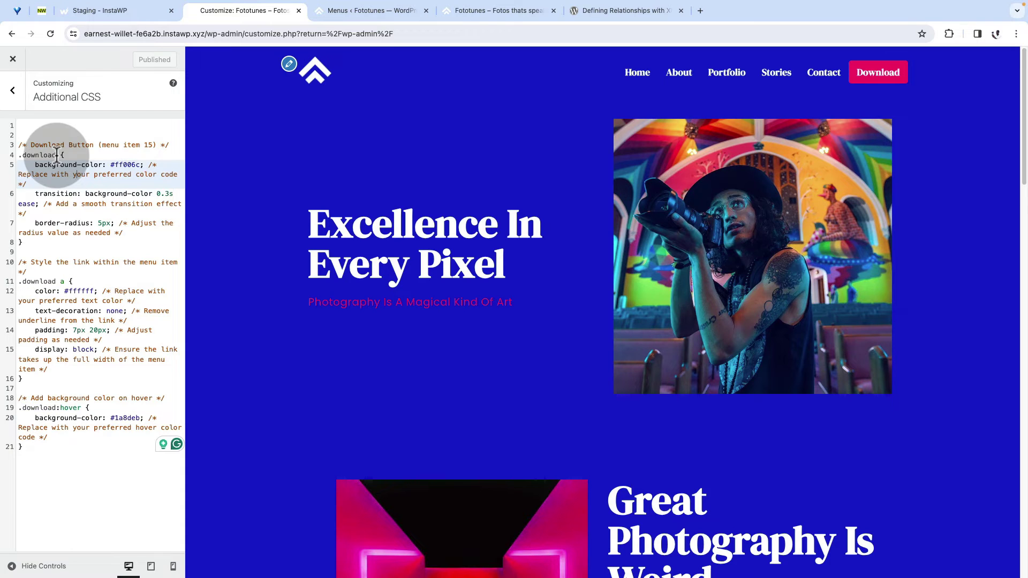
# Copy the class name download from the Additional CSS into the Download menu item's CSS classes and save the menu.
pyautogui.moveTo(57, 156); pyautogui.dragTo(23, 155)
pyautogui.hotkey('ctrl', 'c')
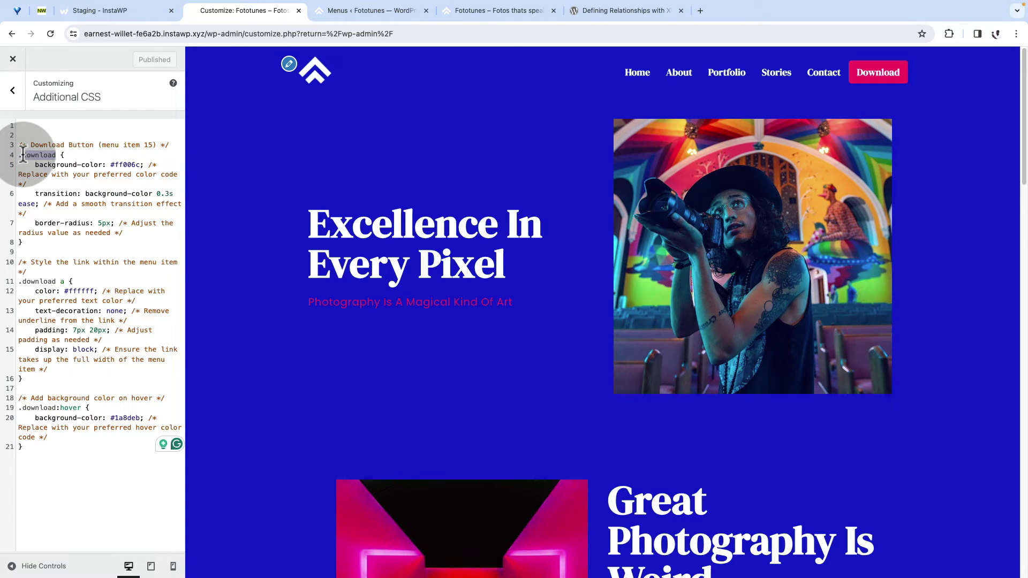
pyautogui.click(339, 11)
pyautogui.click(302, 331)
pyautogui.hotkey('ctrl', 'v')
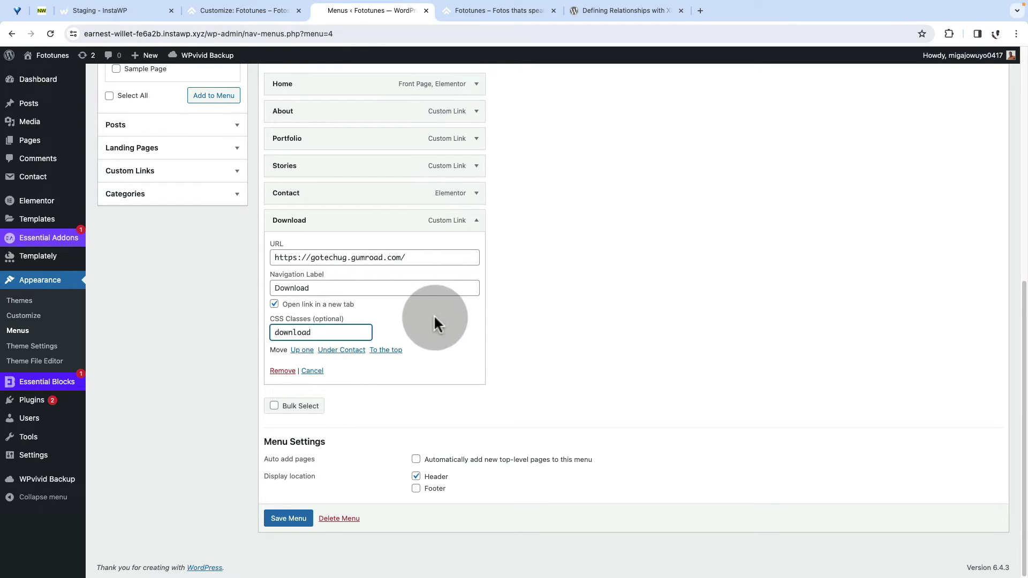
pyautogui.click(291, 520)
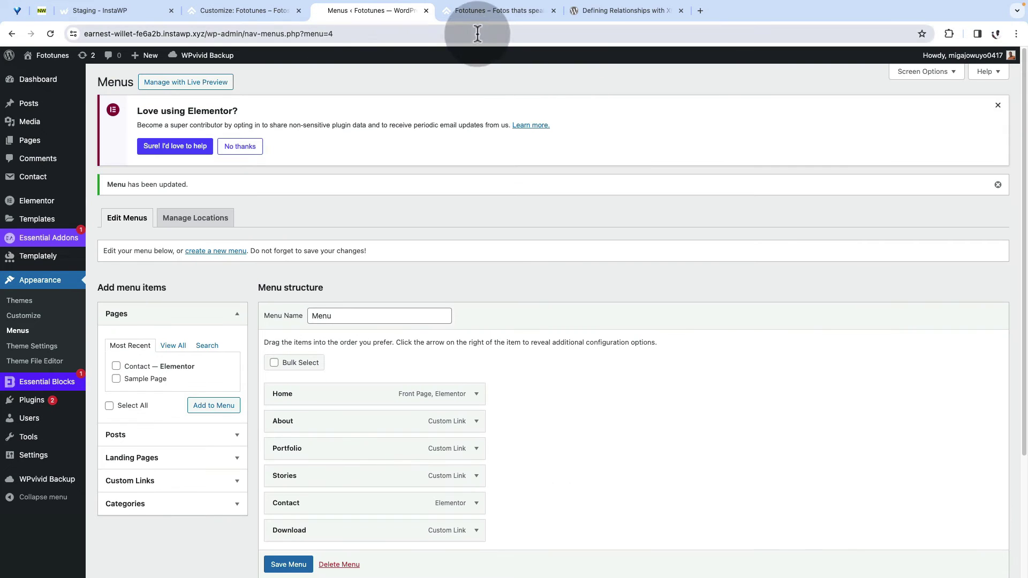
# Check the Download button's styling and hover effect on the live site against the hover colour in the Additional CSS.
pyautogui.click(481, 10)
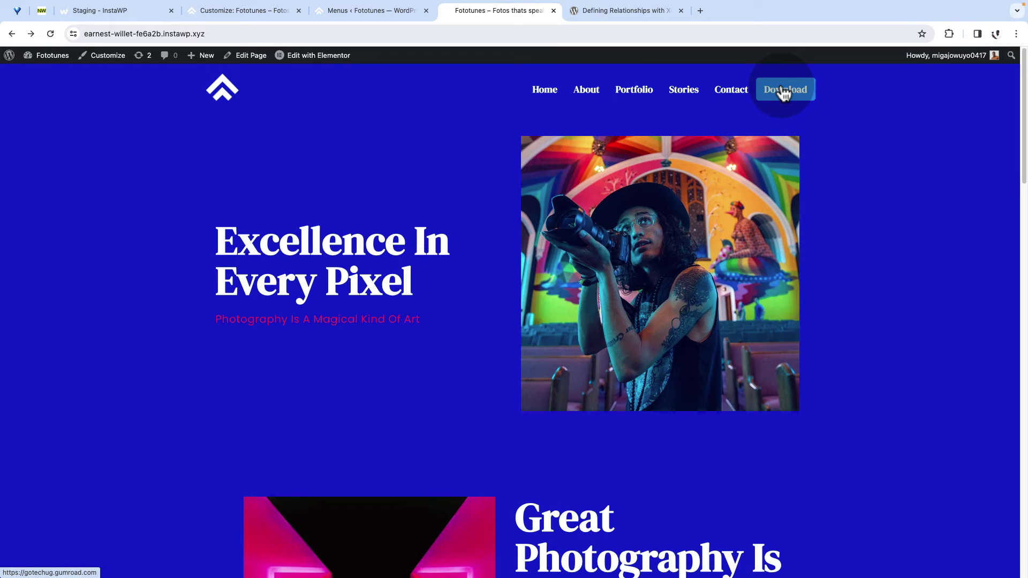
pyautogui.click(241, 11)
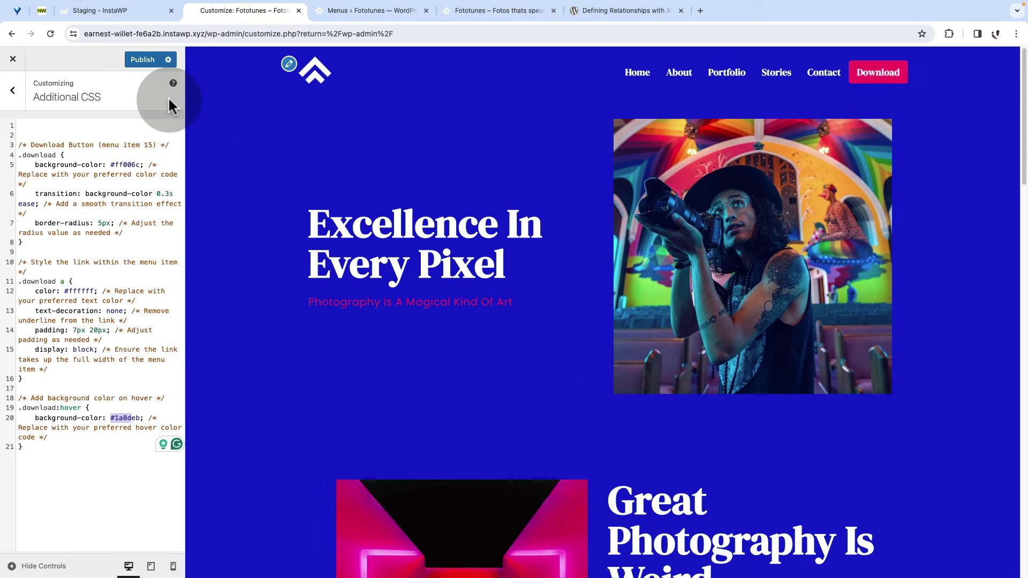
pyautogui.click(369, 3)
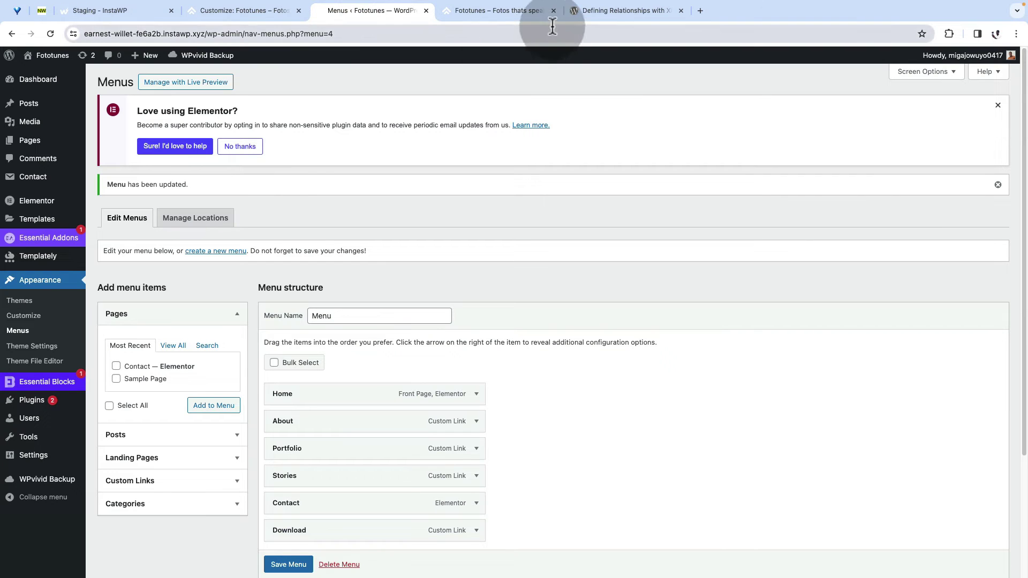
pyautogui.click(497, 9)
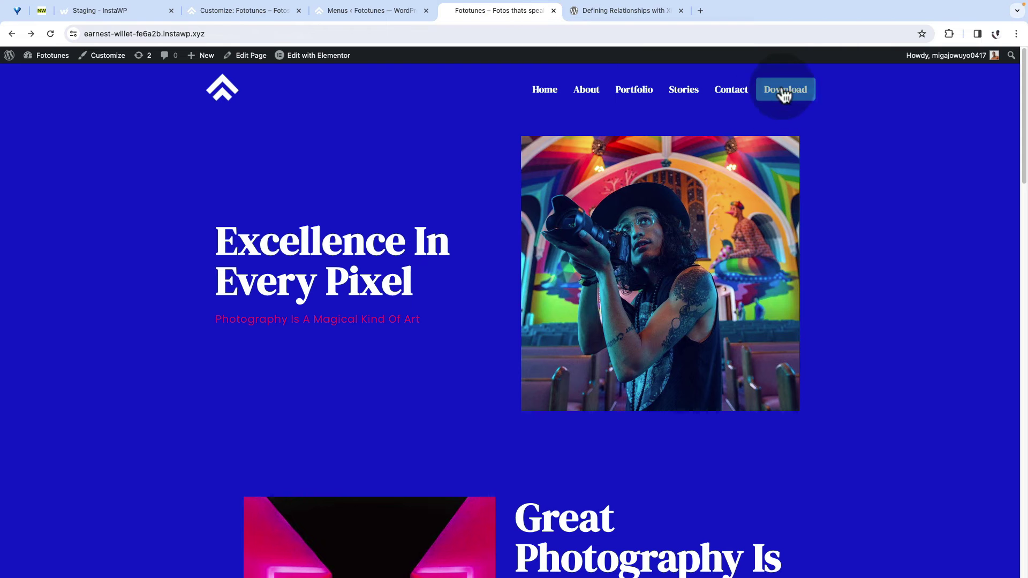
# Review the Download menu item's CSS class and compare it with the Additional CSS and the live site's button.
pyautogui.click(354, 16)
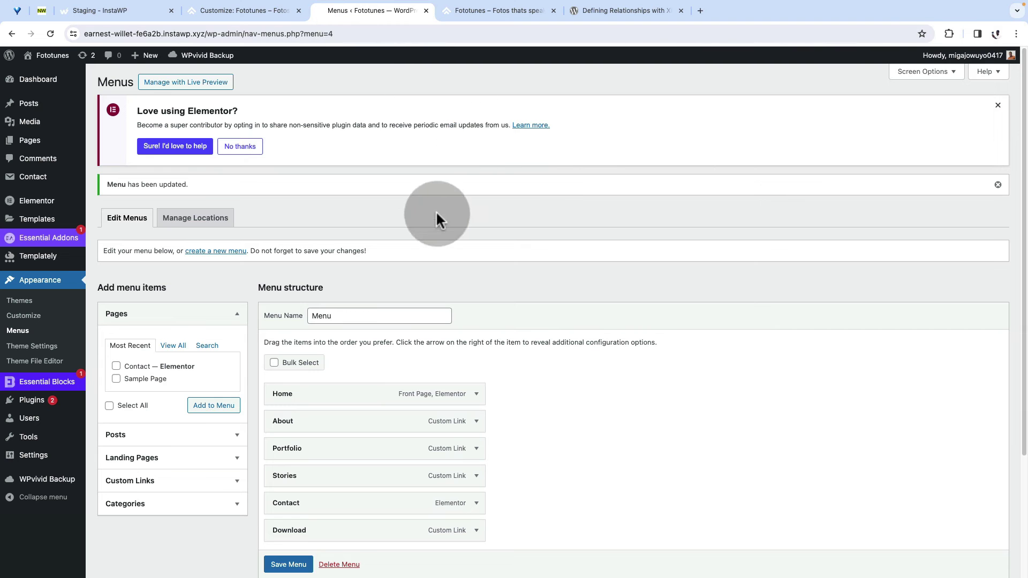
pyautogui.scroll(-3, 615, 402)
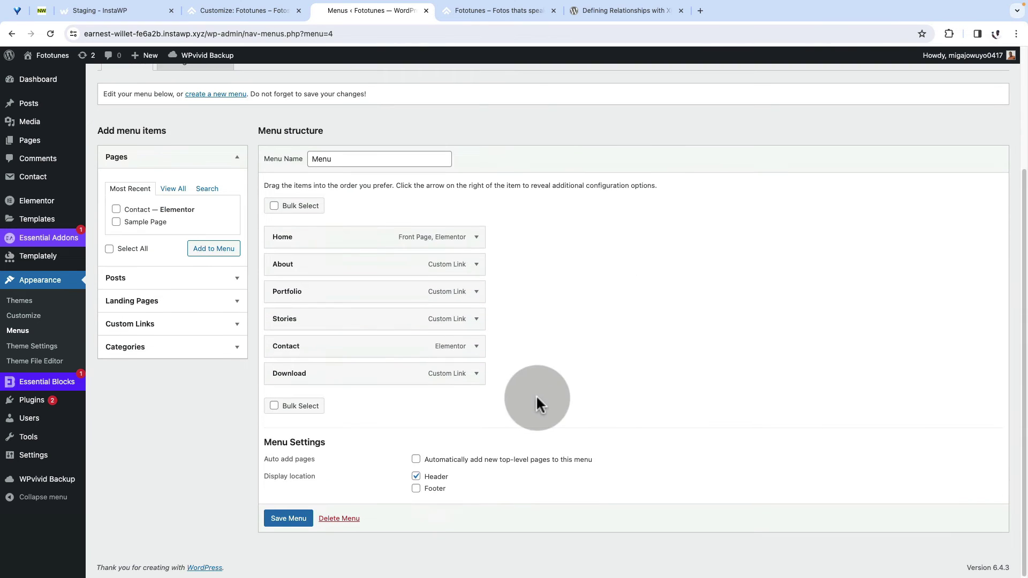
pyautogui.click(476, 374)
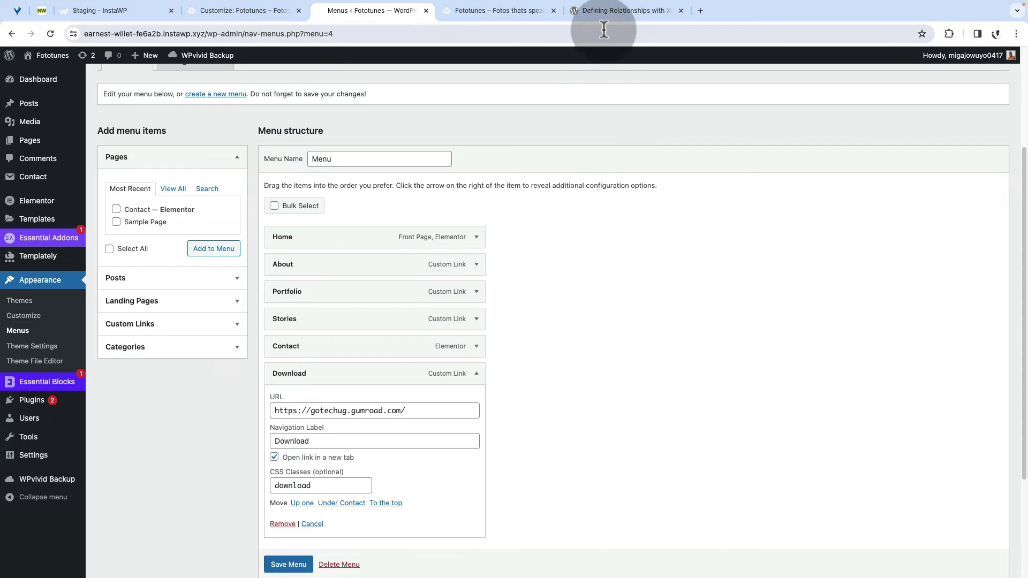
pyautogui.click(250, 12)
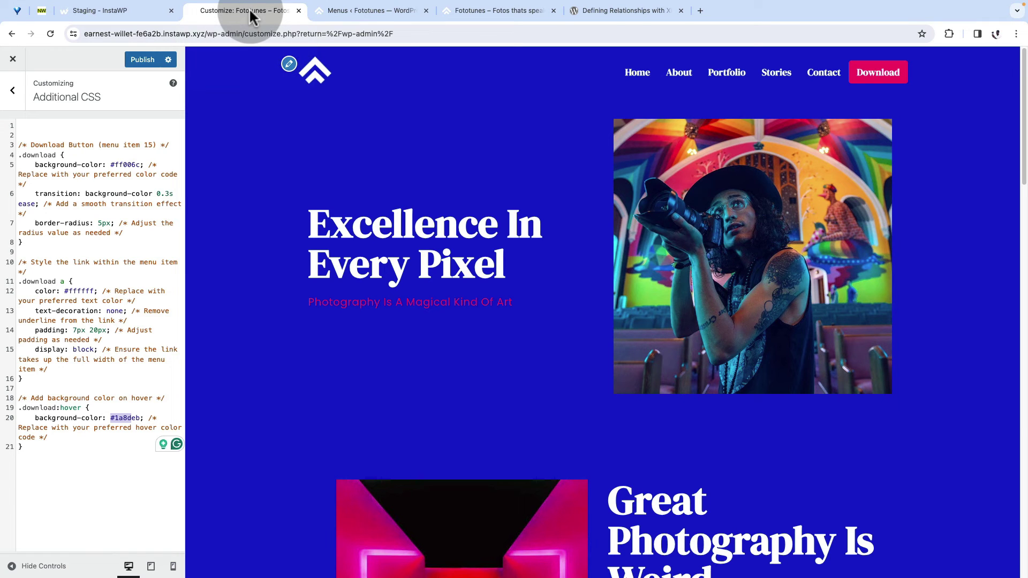
pyautogui.click(490, 10)
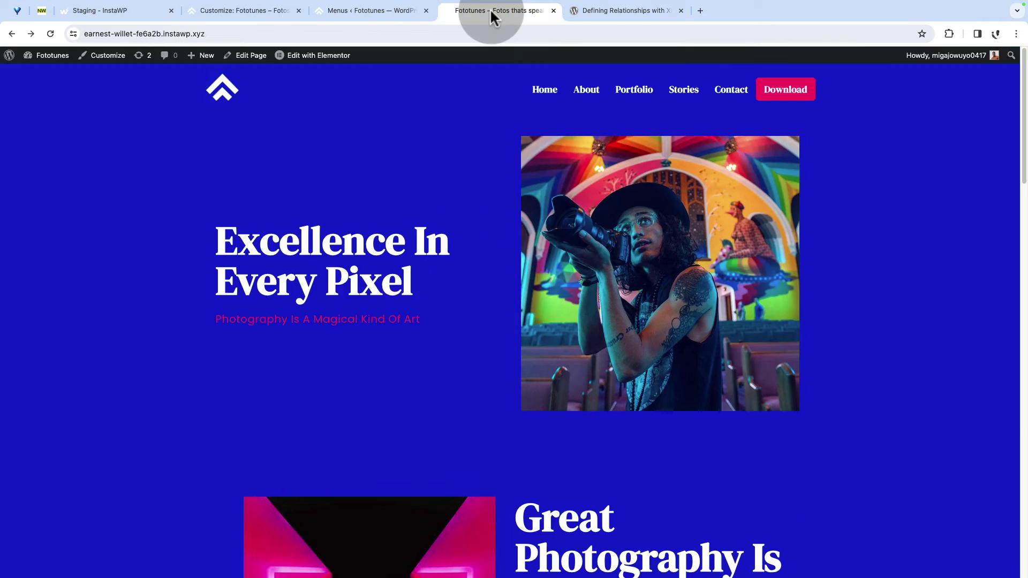
pyautogui.click(257, 12)
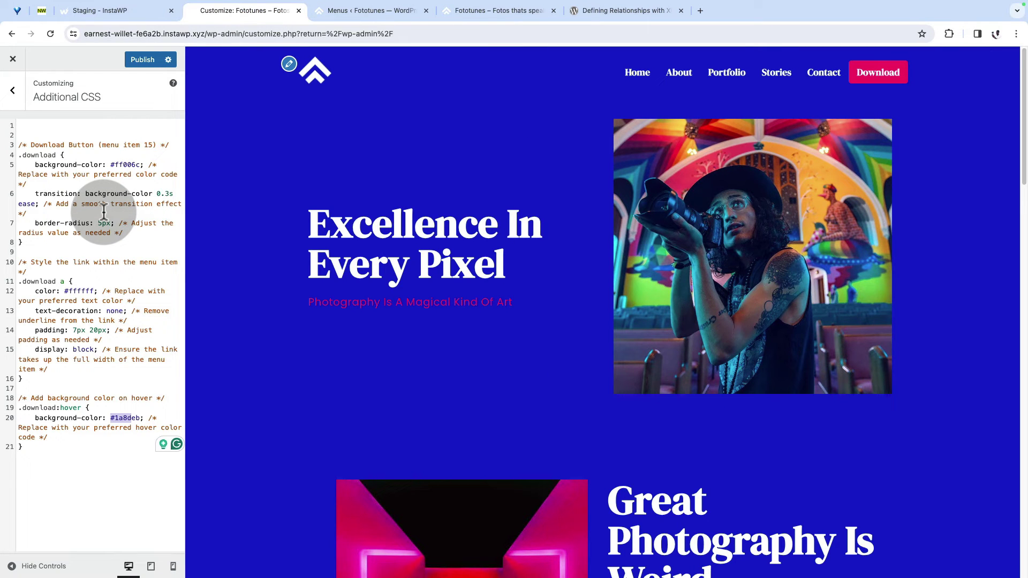
# View the Additional CSS by customizing the Hello Elementor theme from its theme details, and return to the menu editor.
pyautogui.click(347, 12)
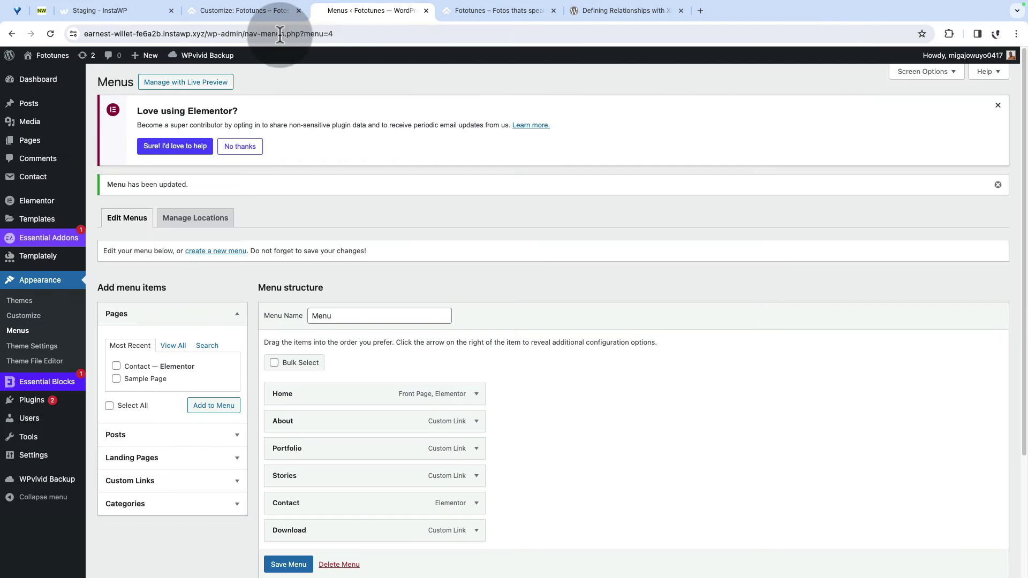
pyautogui.click(23, 303)
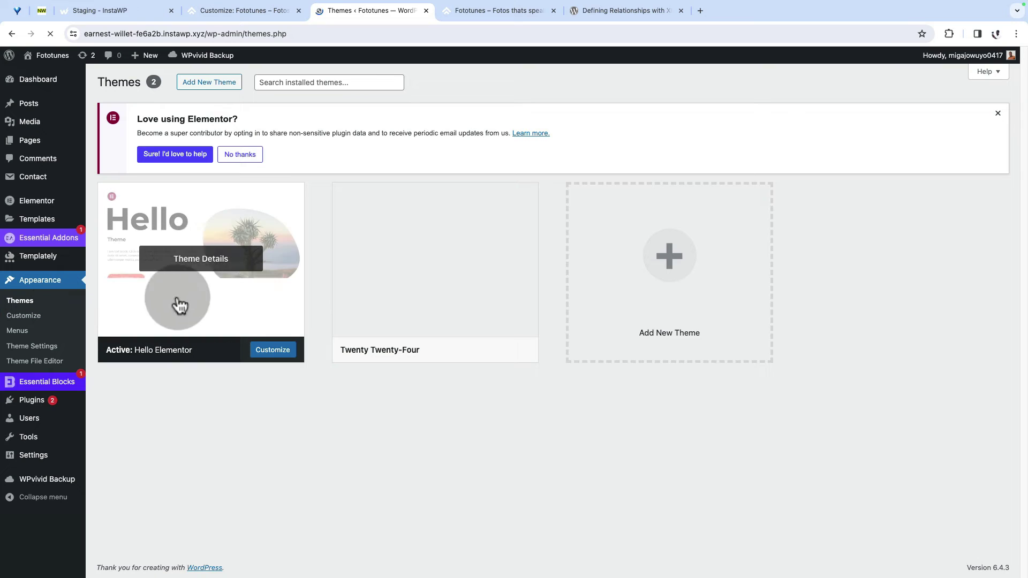
pyautogui.click(192, 265)
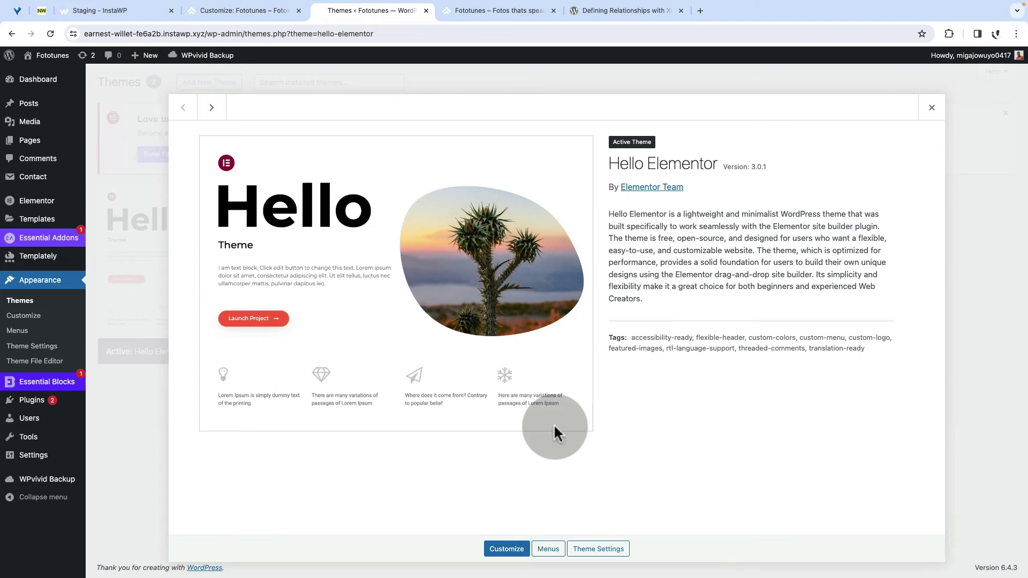
pyautogui.click(505, 554)
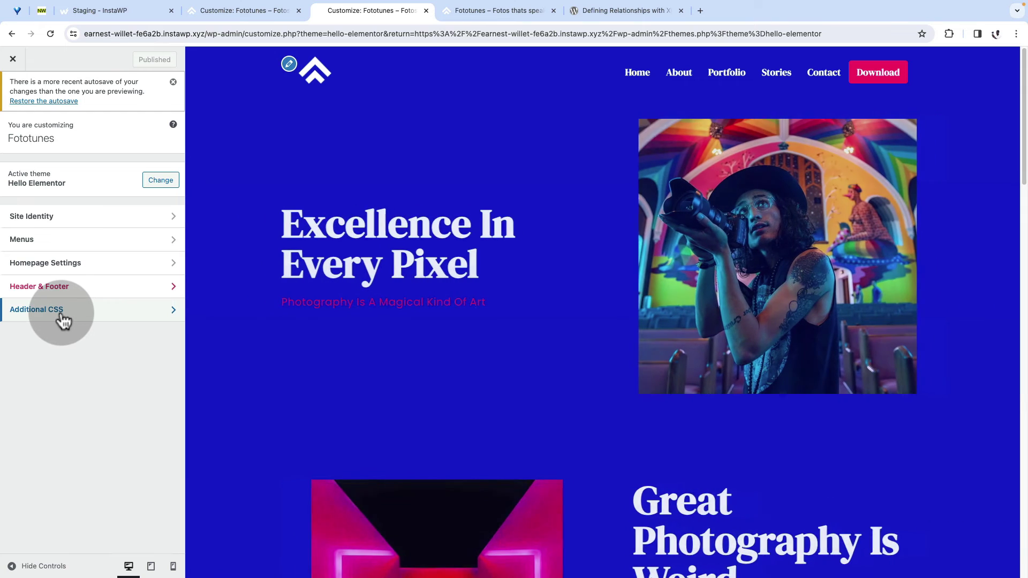
pyautogui.click(62, 316)
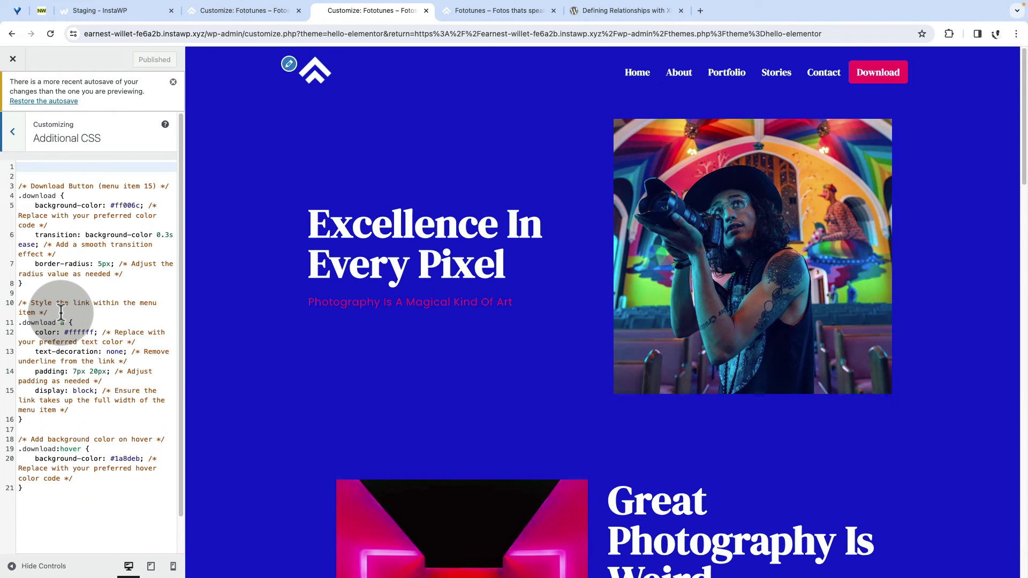
pyautogui.press('Escape')
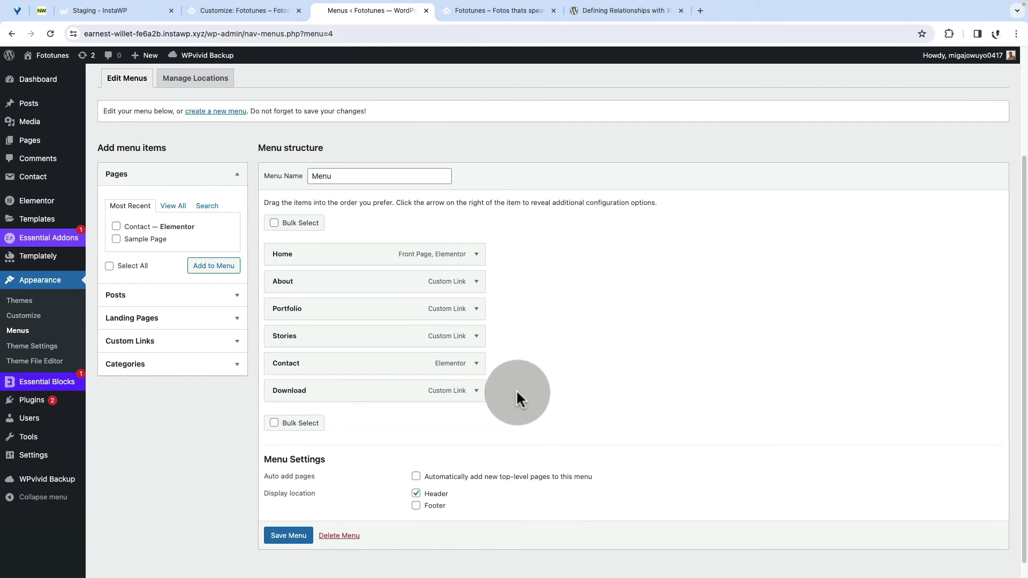
# Expand the Download menu item's settings and consult the XFN definitions on the WordPress Codex page, returning to the menu editor.
pyautogui.click(477, 394)
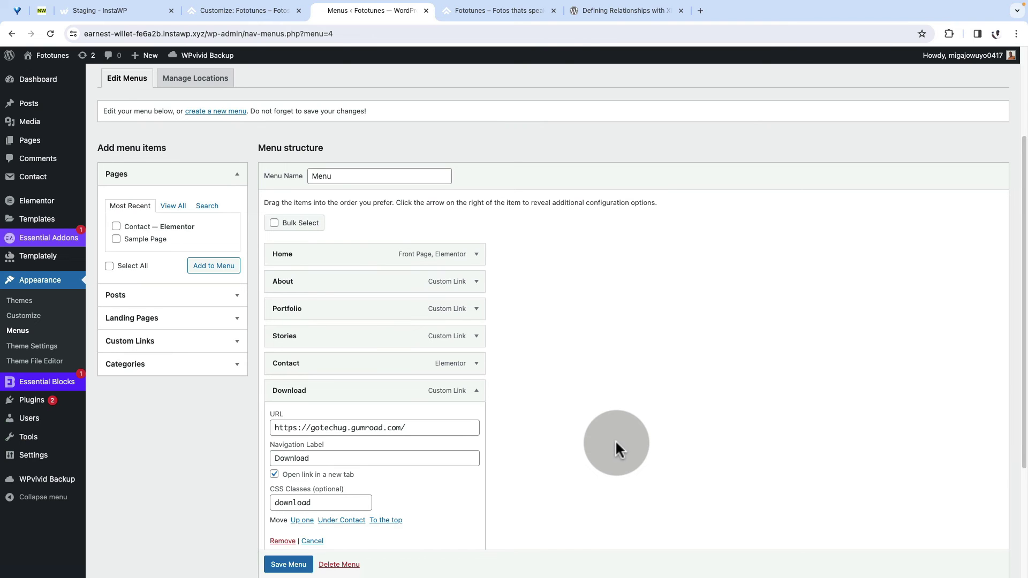
pyautogui.click(603, 9)
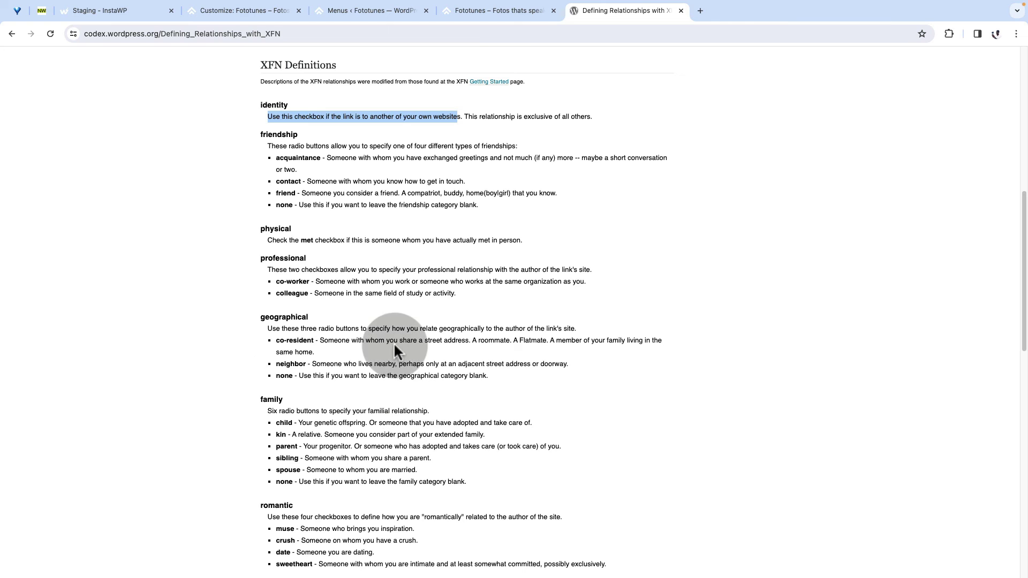
pyautogui.click(370, 11)
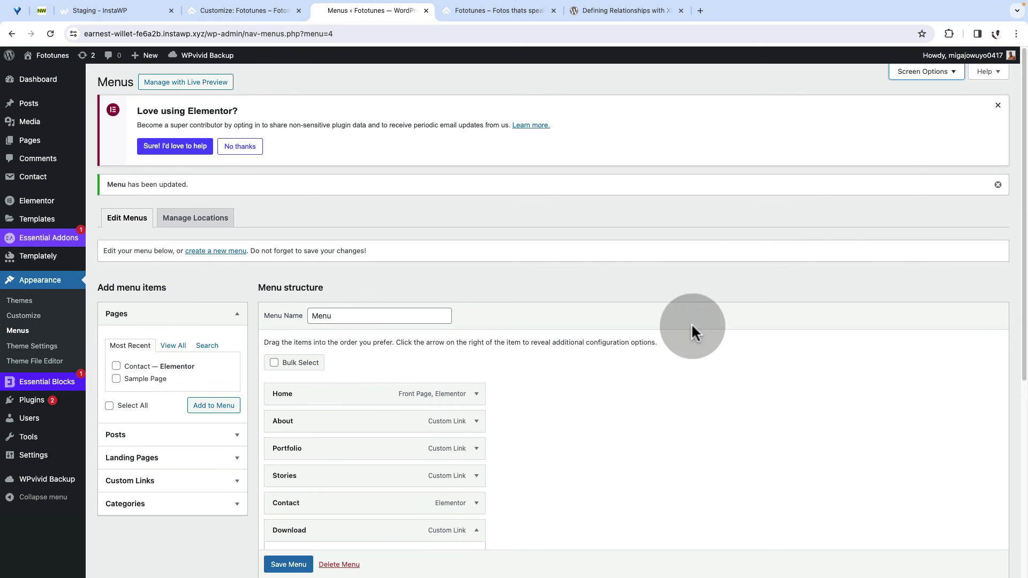
# Enable the Link Relationship (XFN) advanced menu property in the menu editor's screen options.
pyautogui.click(924, 74)
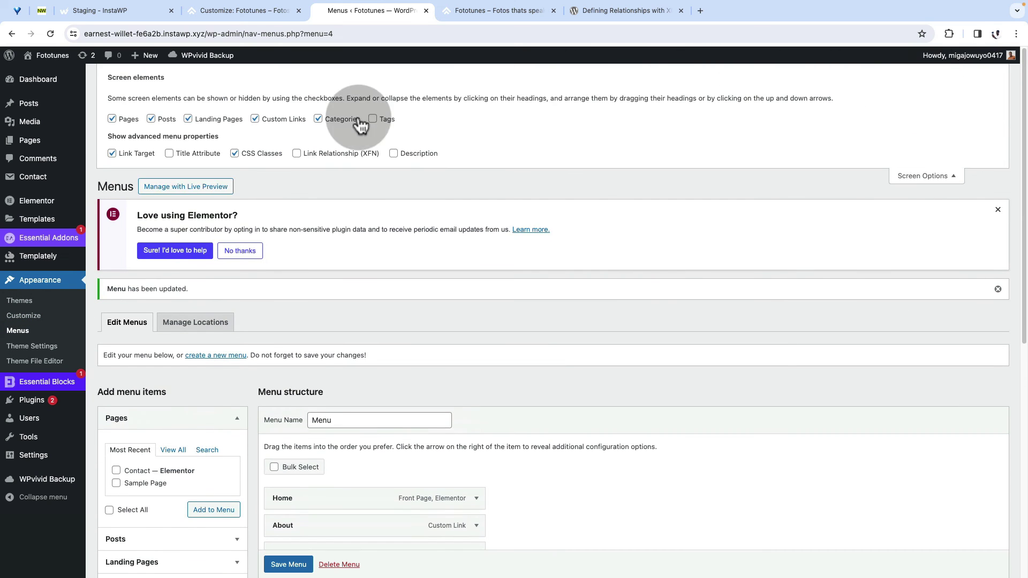
pyautogui.click(297, 154)
pyautogui.scroll(-7, 720, 326)
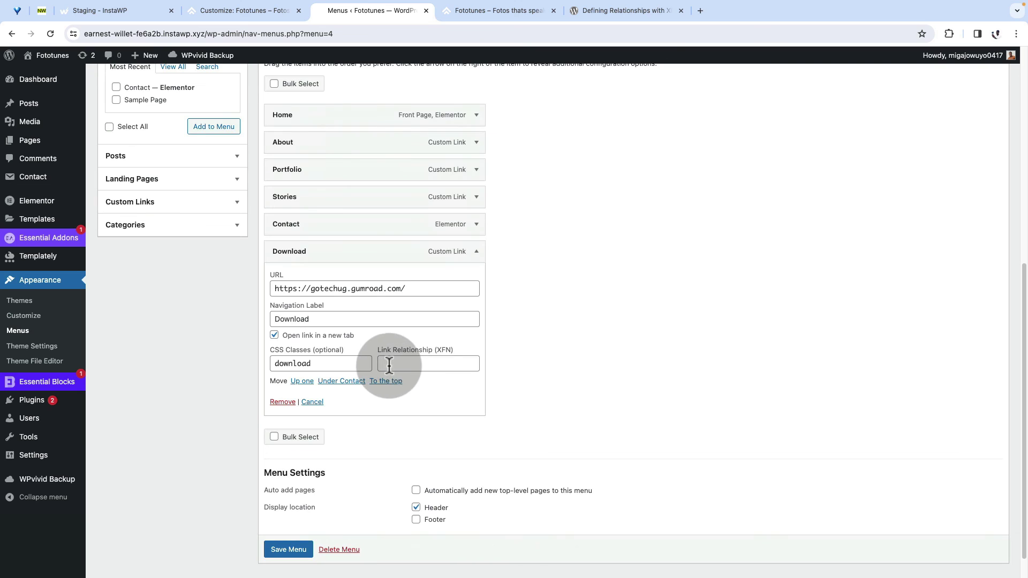
# Set the Download menu item's link relationship (XFN) to portfolio and save the menu.
pyautogui.click(411, 365)
pyautogui.write('portfolio')
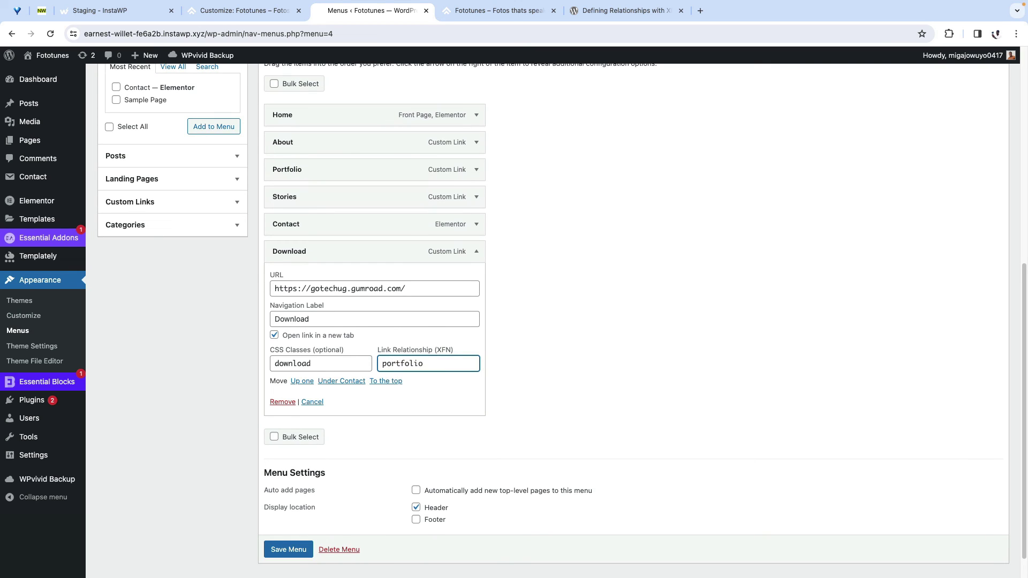
pyautogui.click(273, 549)
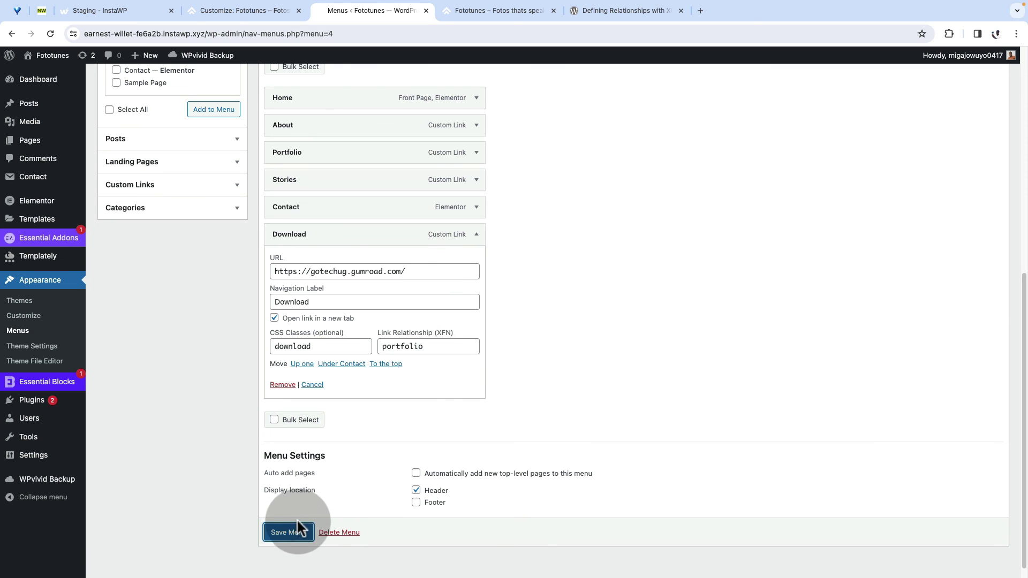
pyautogui.click(279, 535)
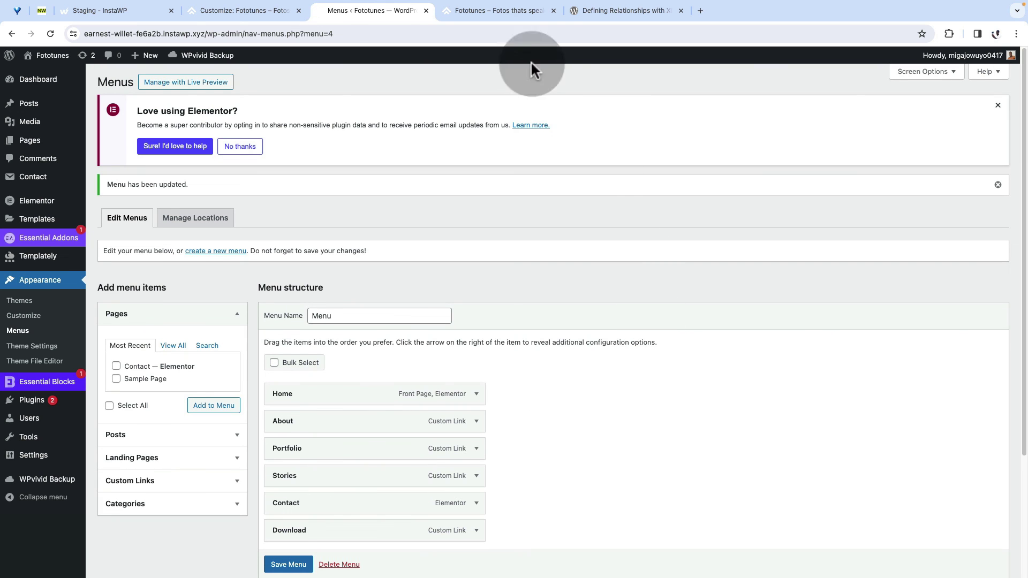
# Reload the live Fototunes site to check the Download menu item with the saved menu.
pyautogui.click(505, 12)
pyautogui.click(50, 33)
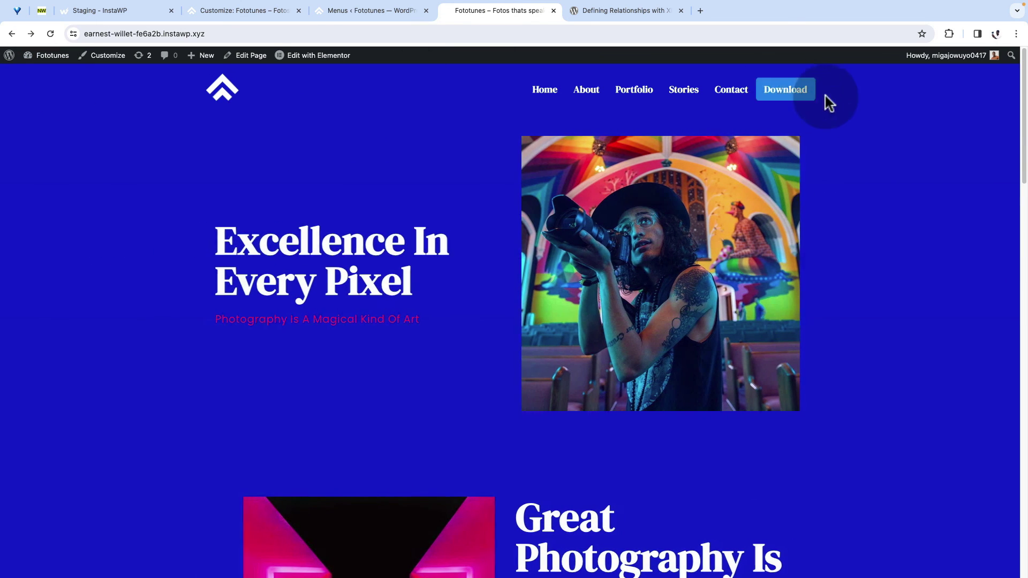